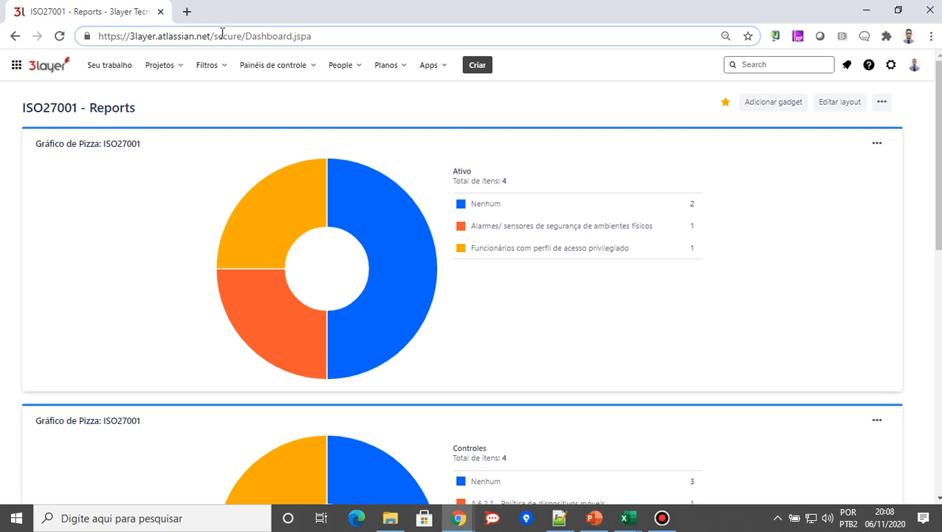
View the hierarchy level configuration (Configuração de hierarquia) in the Advanced Roadmaps plan settings
left_click(256, 5)
mouse_move(362, 6)
left_click(403, 68)
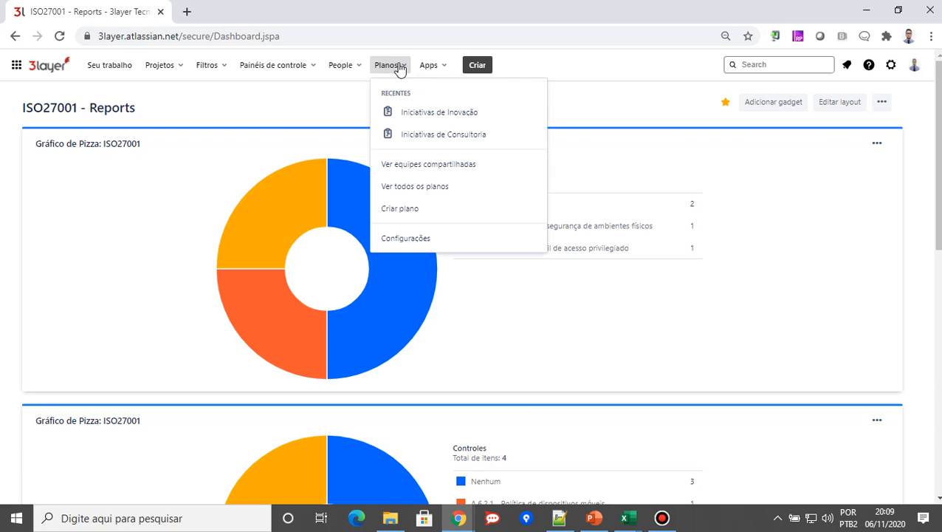
left_click(422, 243)
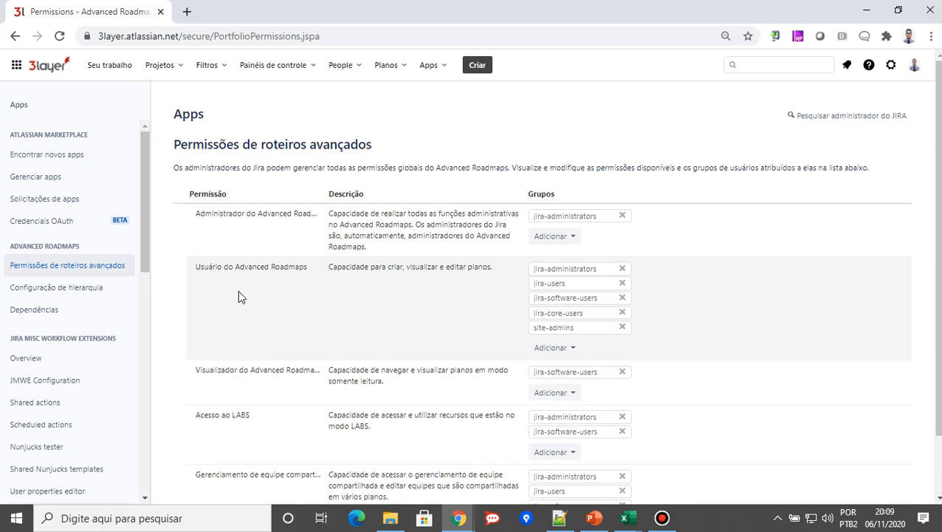
left_click(47, 293)
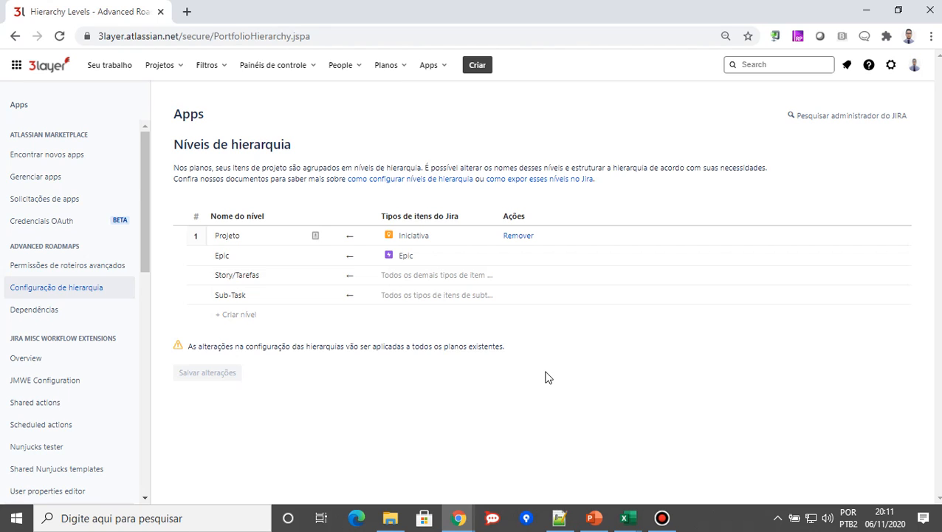
Open the Iniciativas (INI) project and start creating a new item, keeping Iniciativa as the item type
left_click(177, 71)
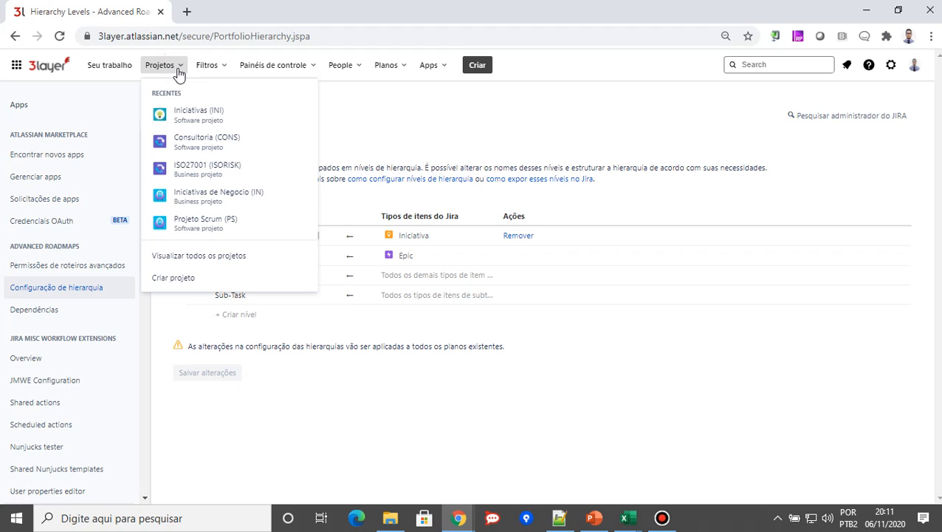
left_click(215, 124)
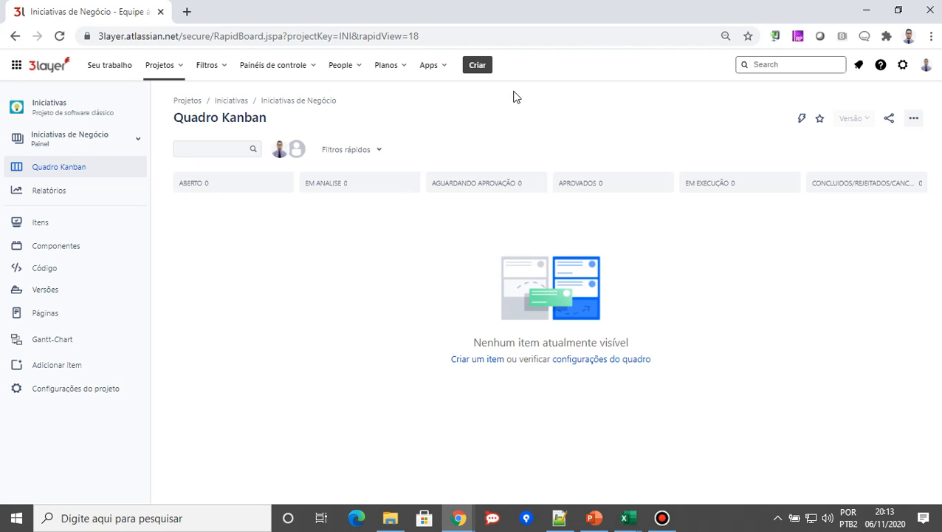
left_click(480, 68)
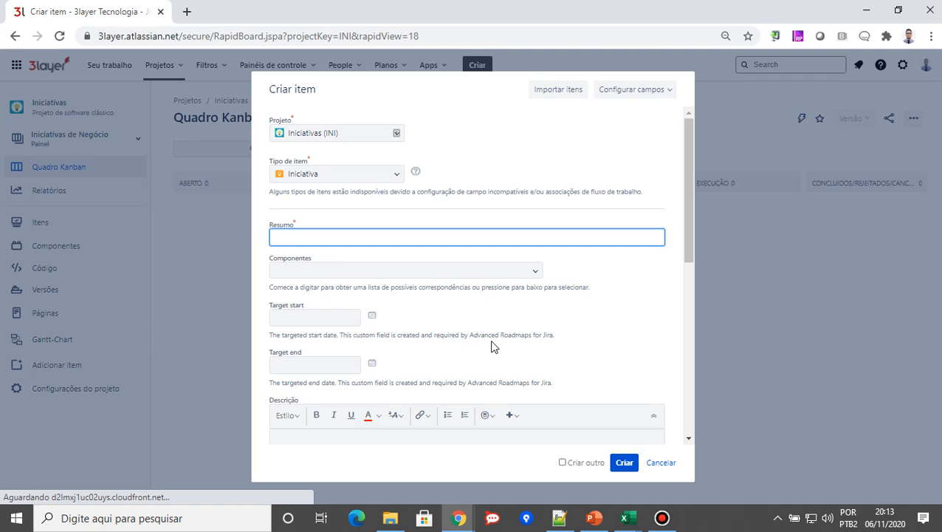
left_click(395, 177)
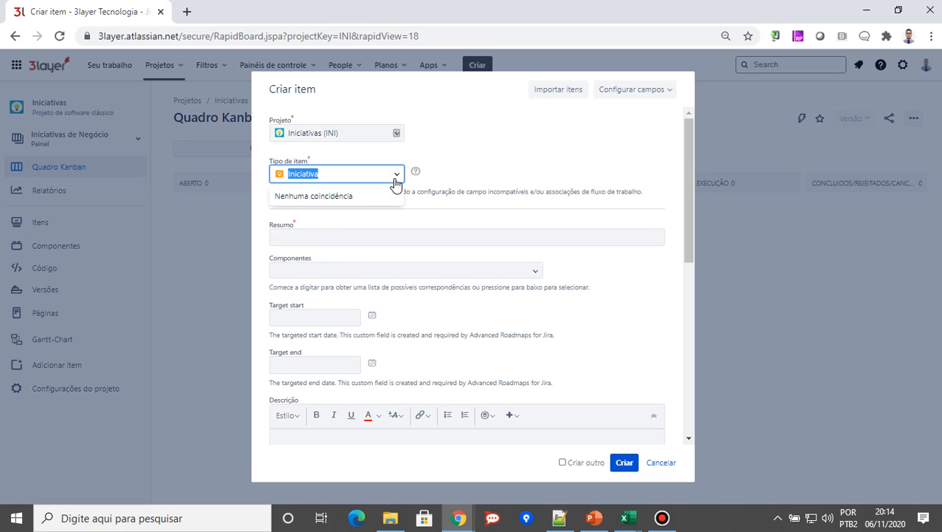
left_click(465, 151)
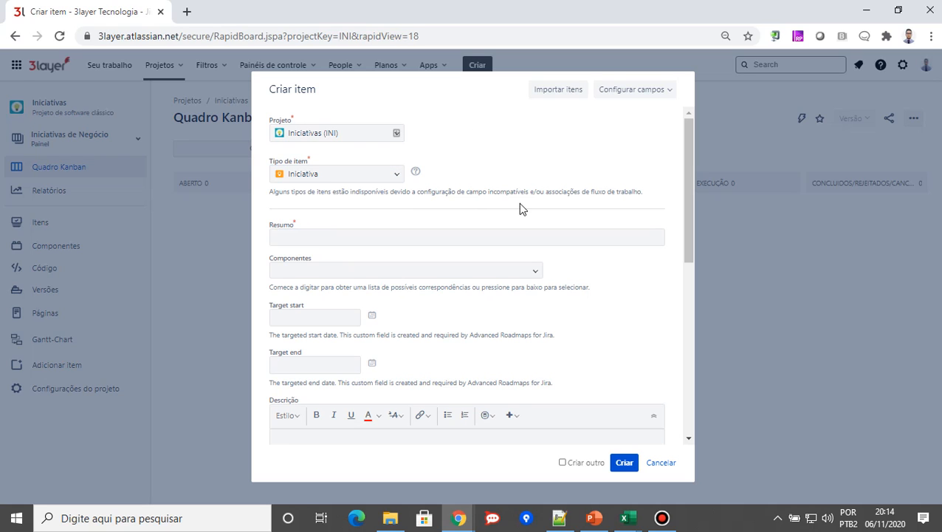
mouse_move(685, 183)
left_mouse_down()
mouse_move(683, 259)
mouse_move(671, 193)
mouse_move(676, 199)
left_mouse_up()
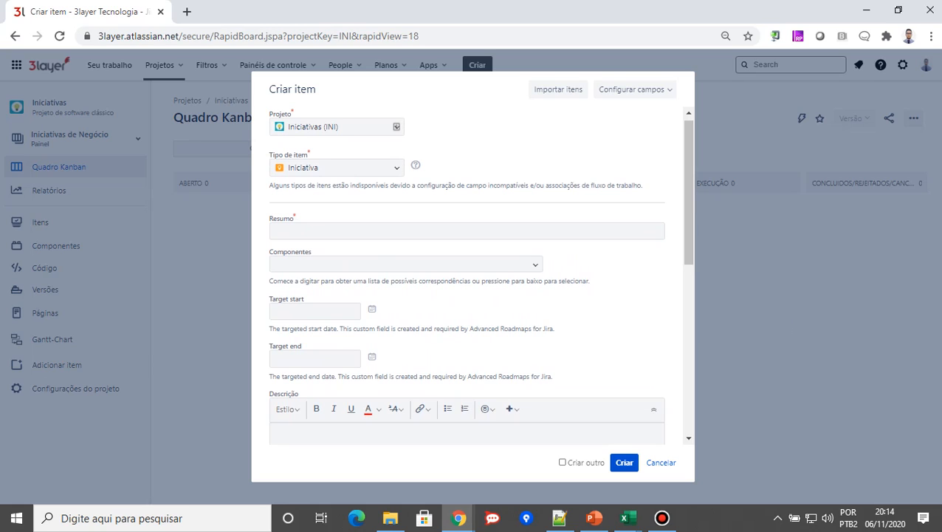
Enter the summary "Implantação Gestão Ágil de Projetos e Treinamentos na 3layer Tecnologia" and add the component Consultoria
key("alt+Tab")
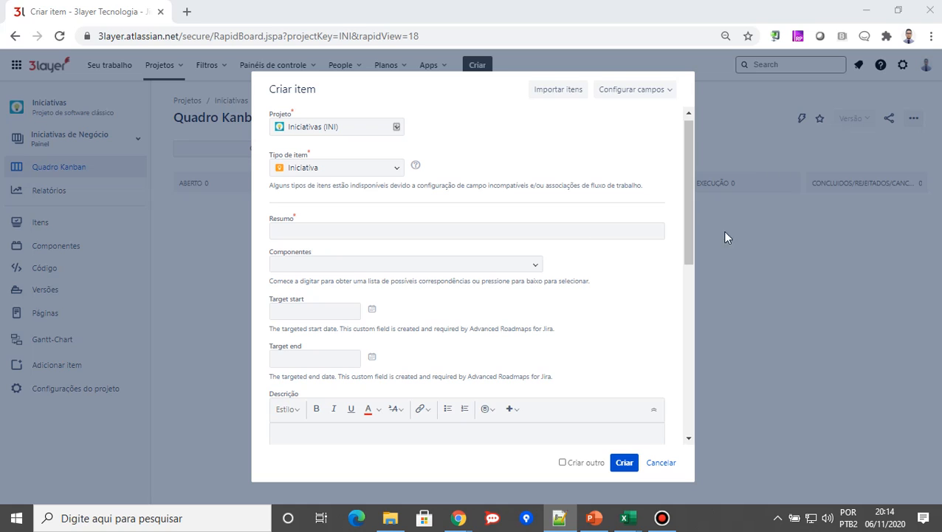
left_click(298, 234)
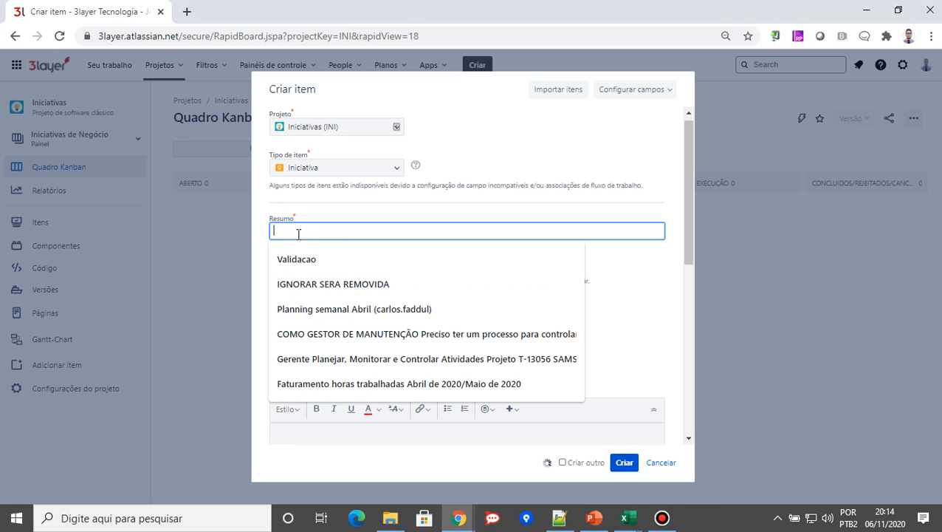
type("Implantação Gestão Ágil de Projetos e Treinamentos na 3layer Tecnologia")
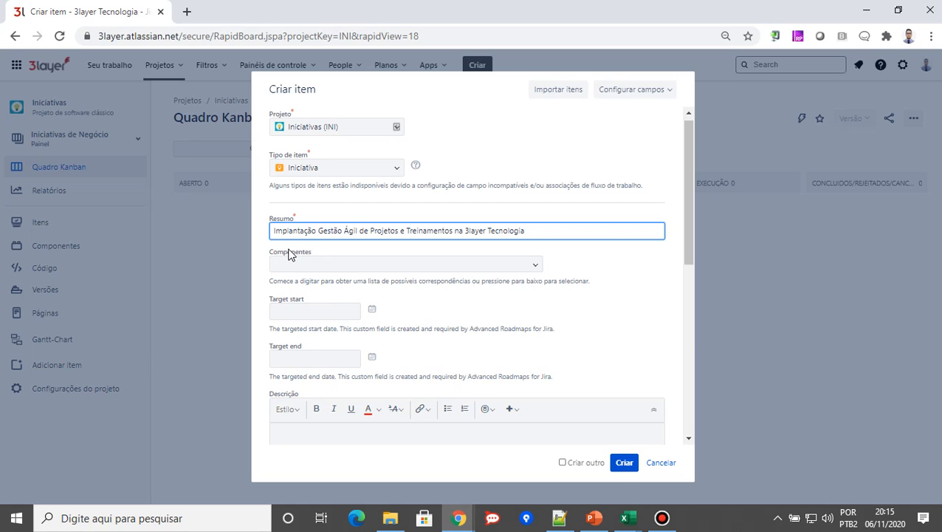
left_click(534, 267)
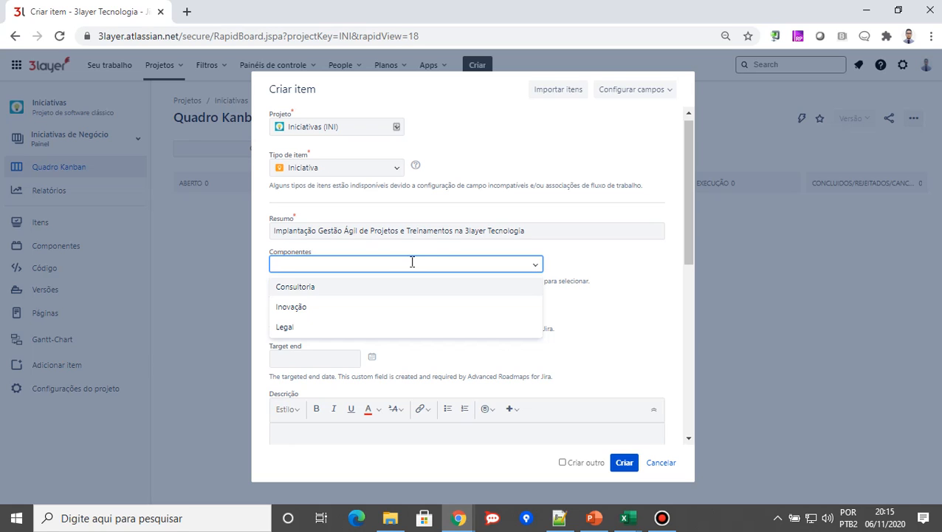
left_click(307, 288)
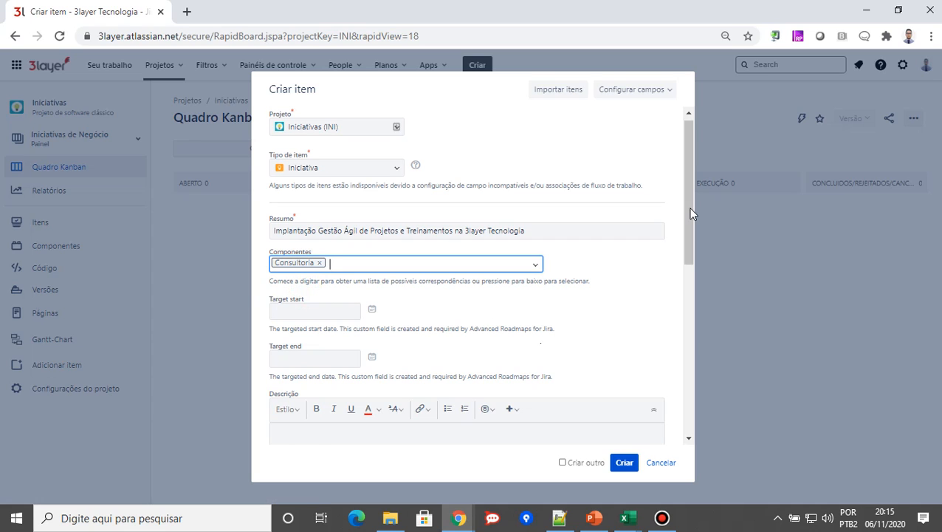
Set the initiative's Target start date to 16/11/2020
left_click_drag(691, 208, 692, 232)
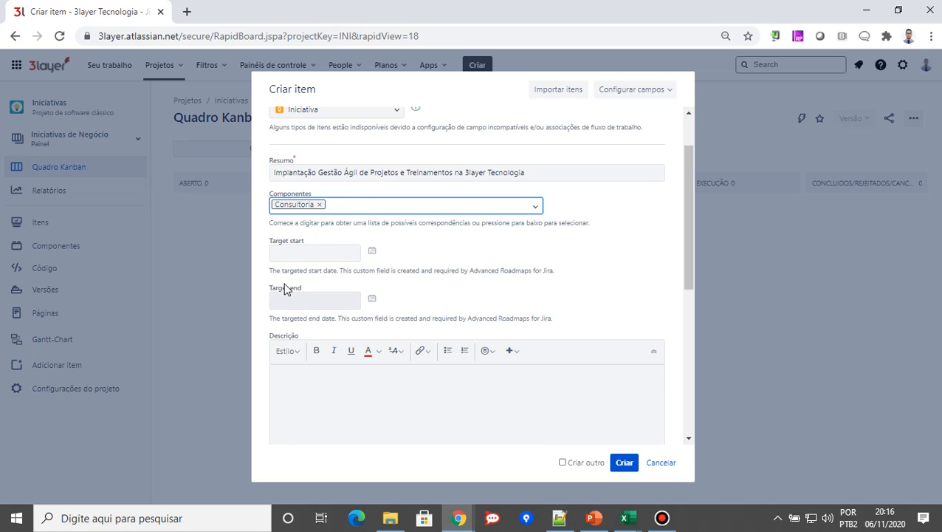
left_click(474, 270)
left_click_drag(474, 270, 532, 270)
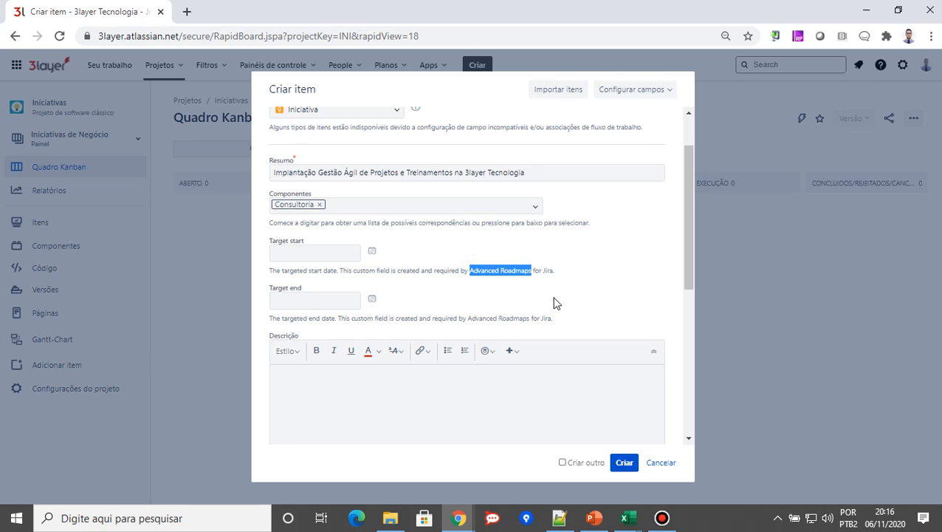
left_click(372, 253)
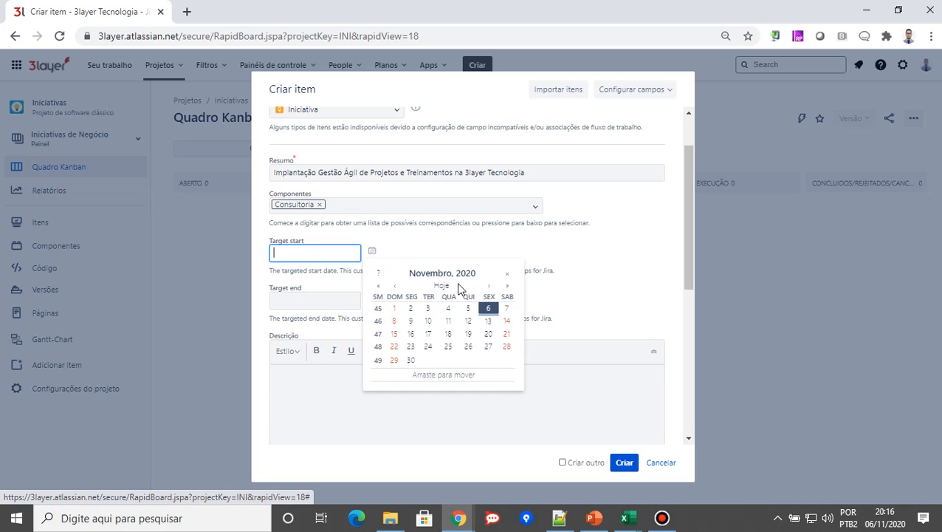
left_click(412, 334)
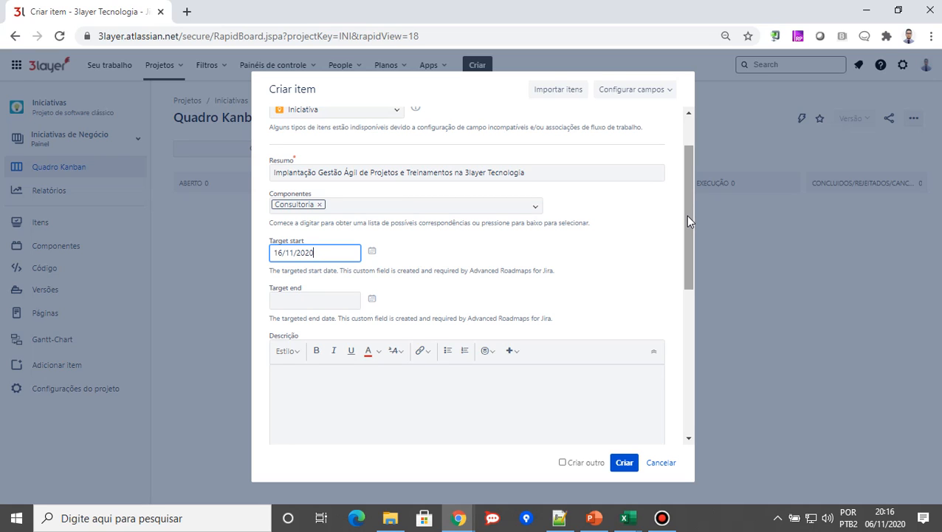
Paste the initiative's goals into the description: agile project management modelling, mentoring, and JIRA Essentials, Project Administrator and Administrator training
left_click_drag(687, 218, 685, 279)
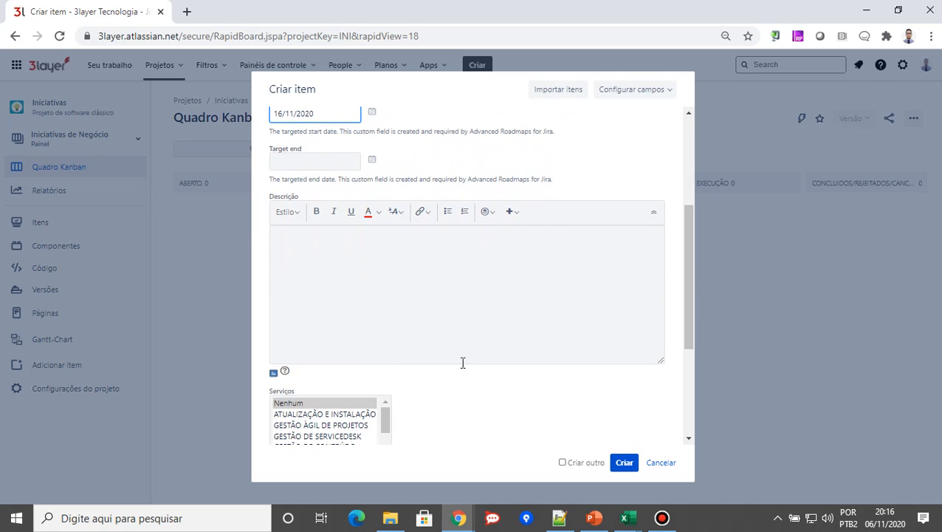
left_click(442, 289)
key("alt+Tab")
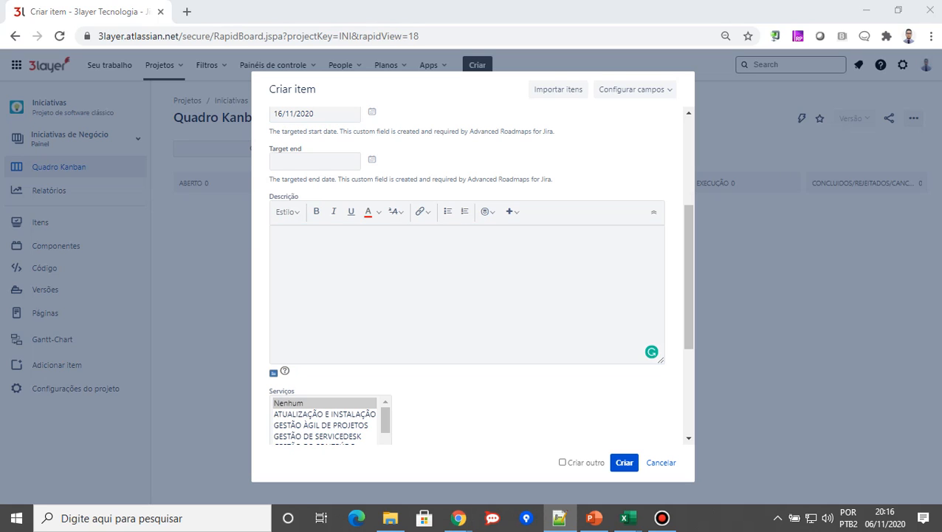
left_click(360, 290)
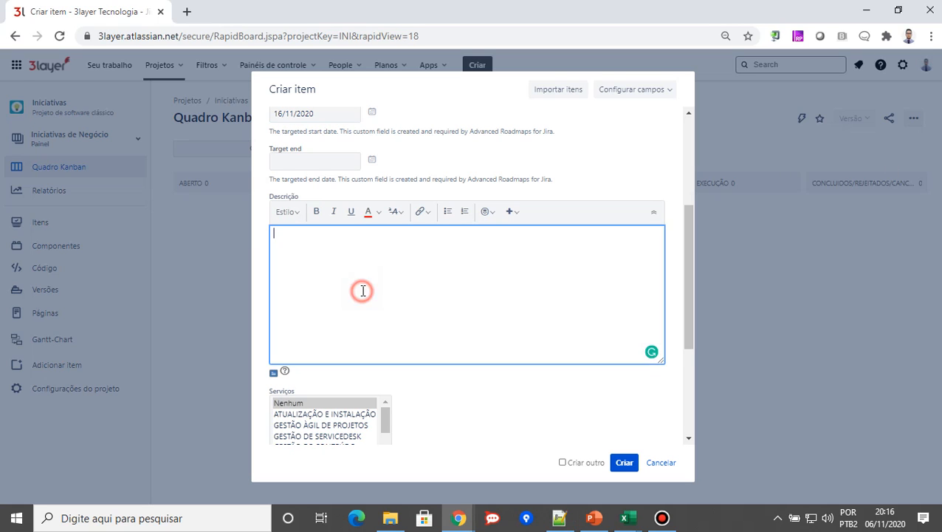
type("A(s) Meta(s) contida(s) nesta iniciativa são # Modelagem de uma nova sistemática de trabalho para gestão Ágil de projetos # Mentoria completa de todos os trabalhos realizados durante esta Iniciativa # Capacitação das equipes conforme quantidade de turmas, mediante Treinamentos ## JIRA Essentials ## JIRA Project Administrator ## JIRA Administrator")
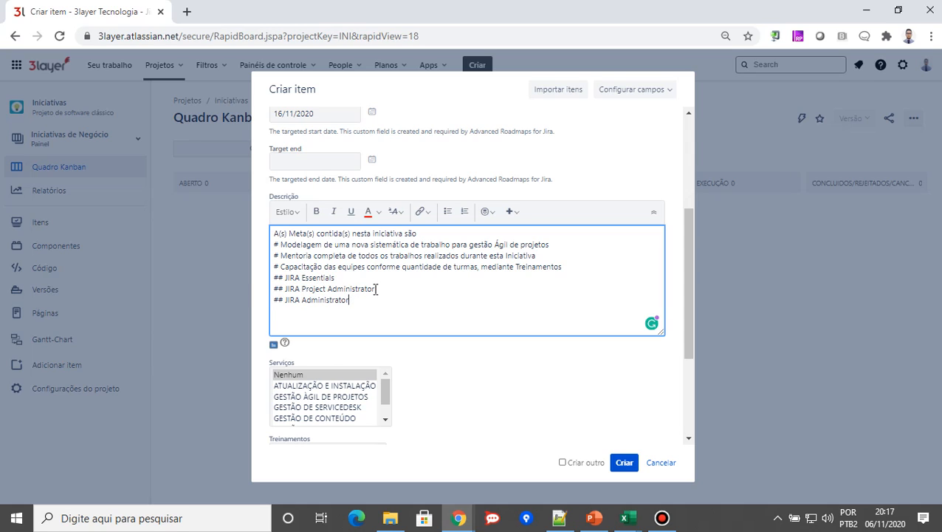
left_click(662, 517)
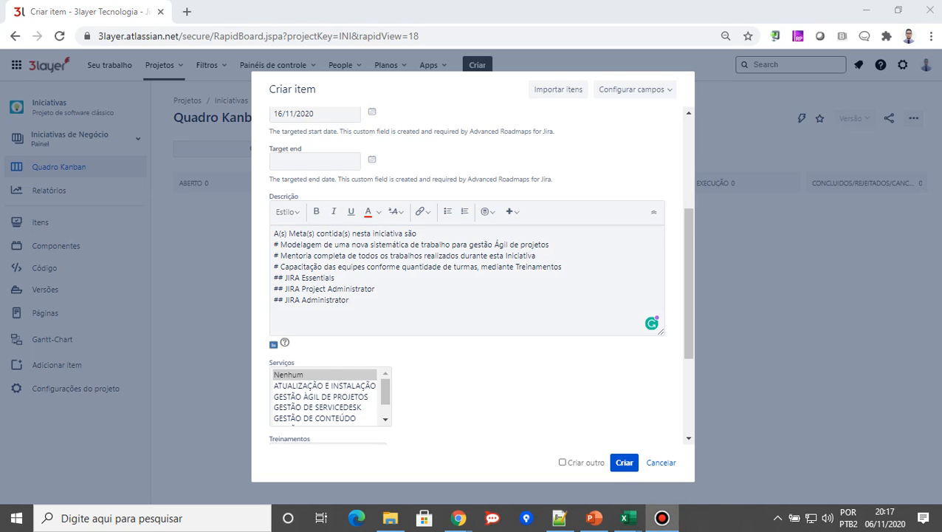
Select both ATUALIZAÇÃO E INSTALAÇÃO and GESTÃO ÁGIL DE PROJETOS as the initiative's services
scroll(466, 276, "down", 2)
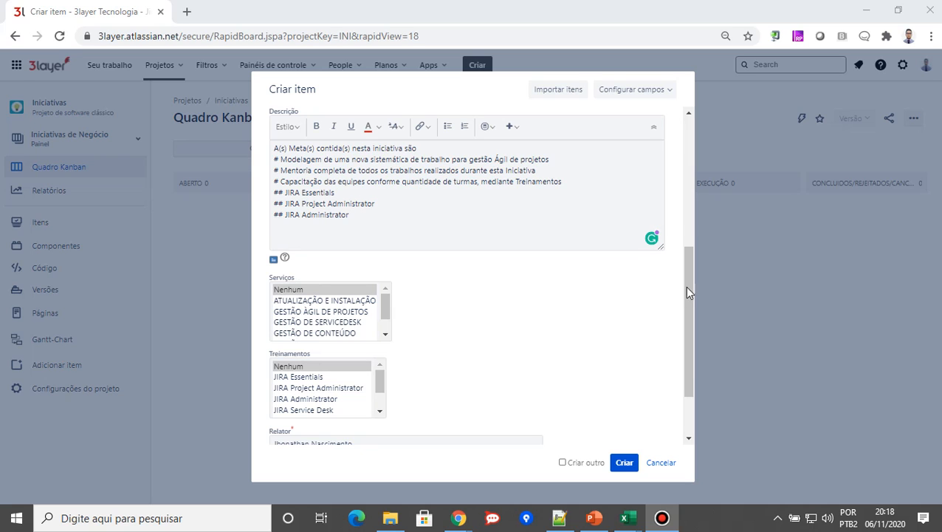
left_click_drag(687, 293, 686, 304)
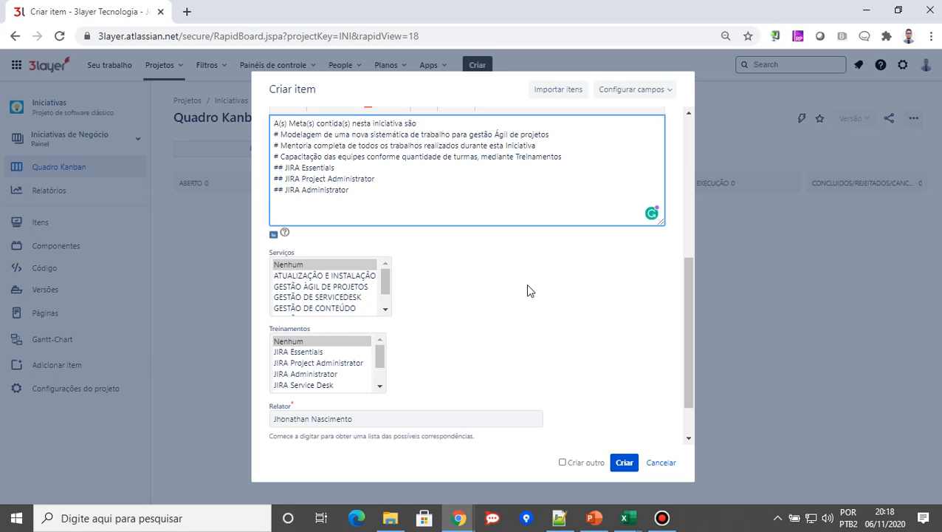
left_click(345, 279)
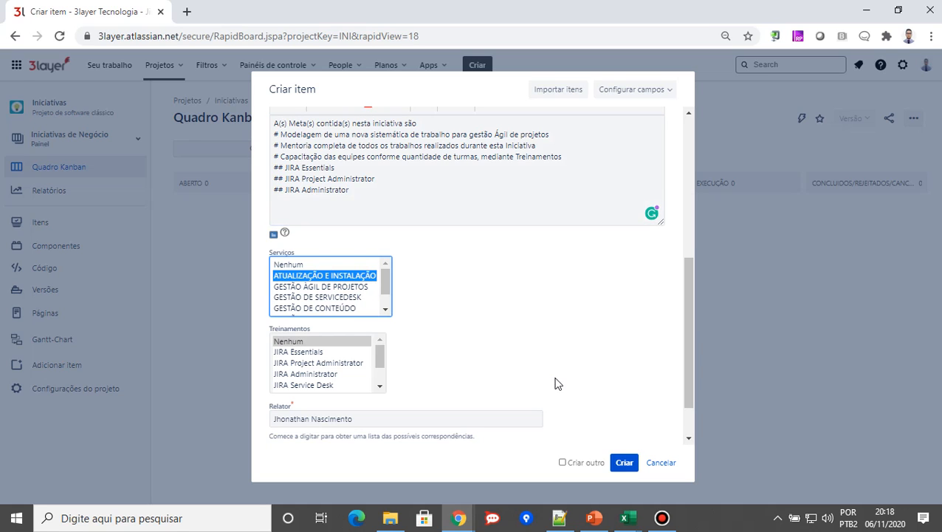
left_click(355, 288, "ctrl")
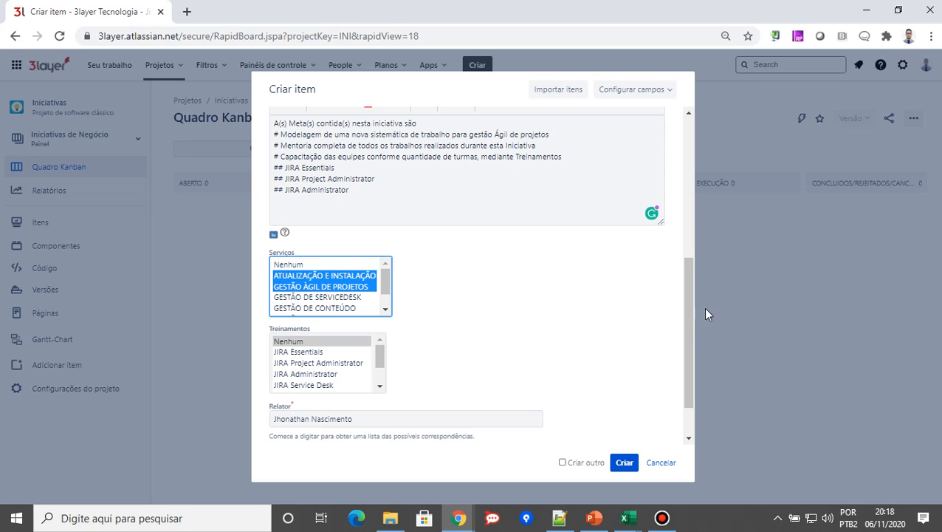
Select the trainings JIRA Essentials, JIRA Project Administrator and JIRA Administrator, and create the initiative
left_click_drag(683, 320, 686, 328)
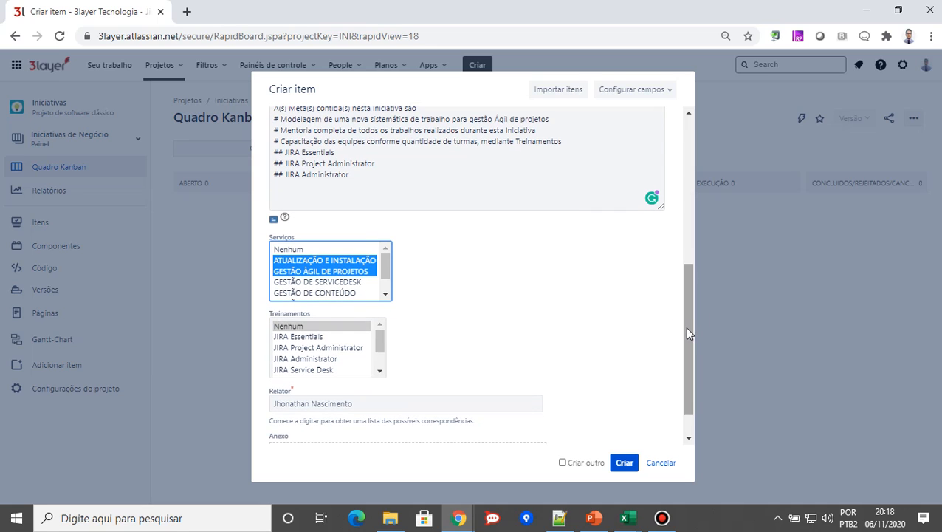
left_click(309, 338)
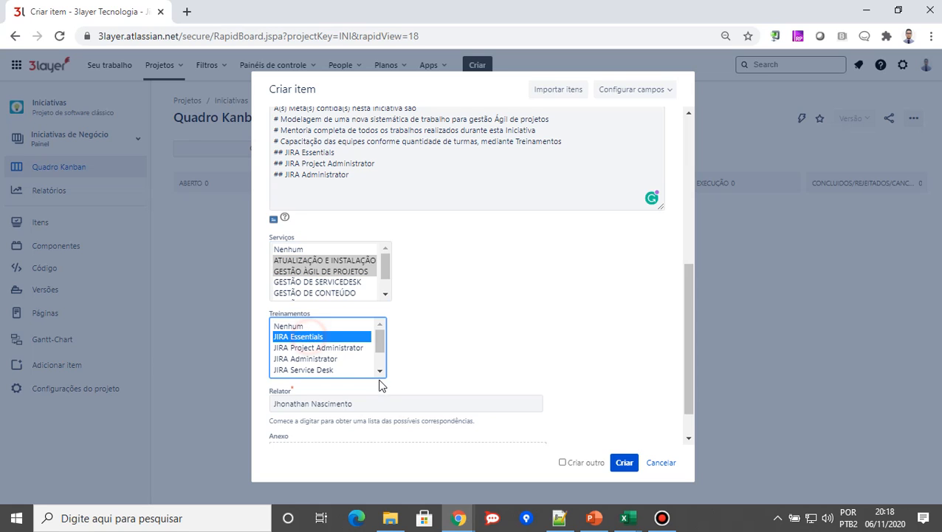
left_click(332, 348, "ctrl")
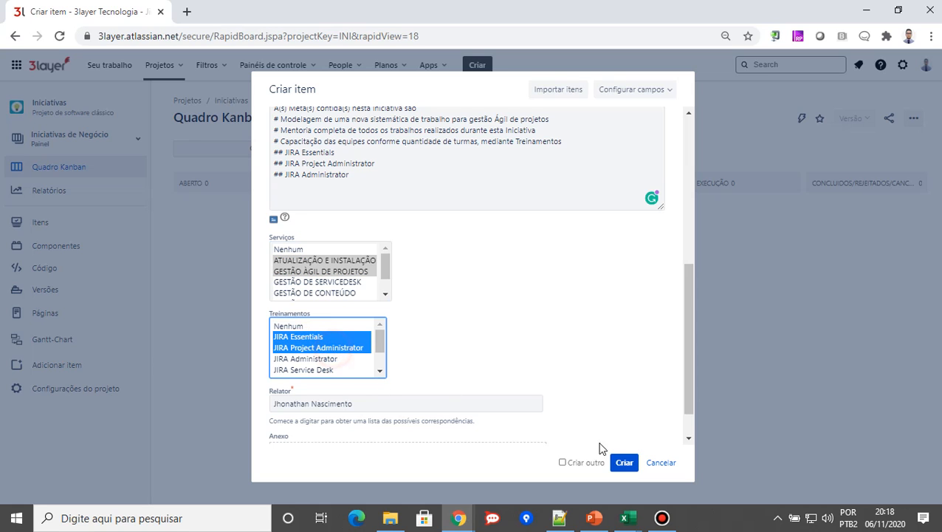
left_click(309, 358, "ctrl")
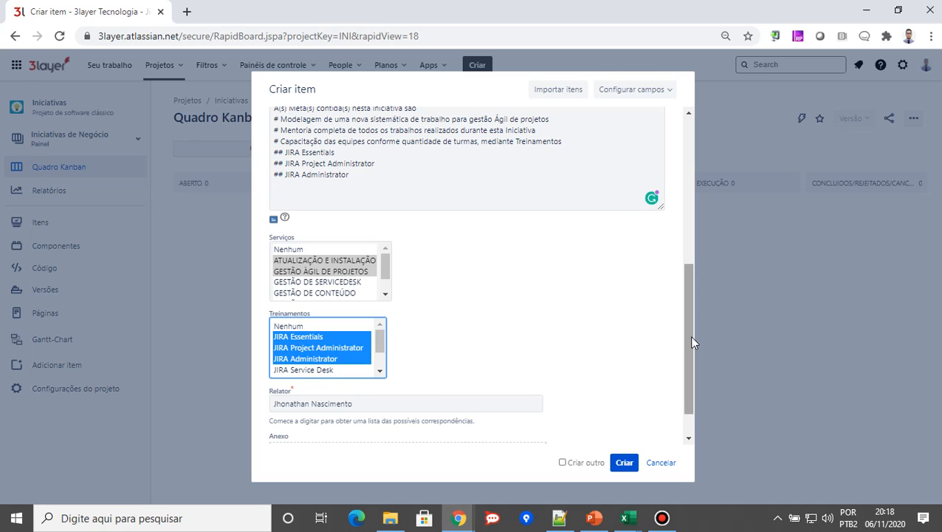
left_click_drag(691, 349, 689, 371)
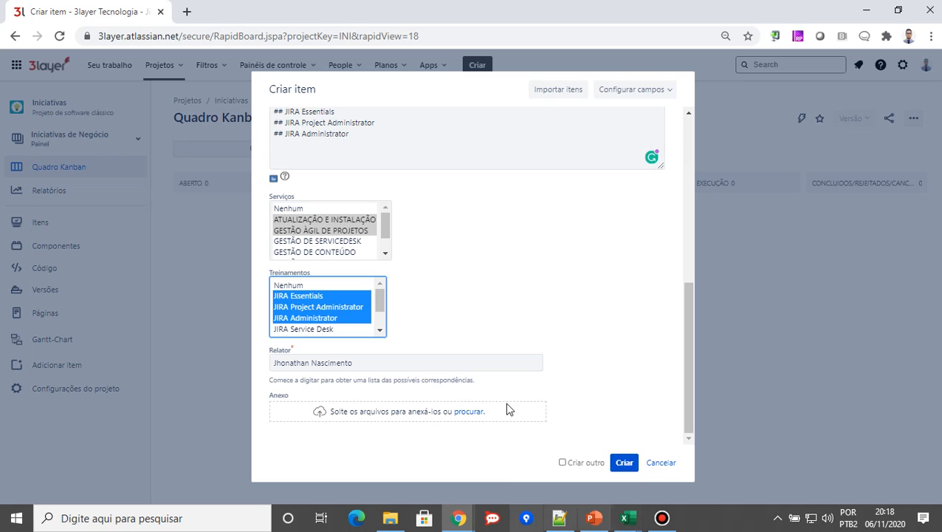
left_click(624, 462)
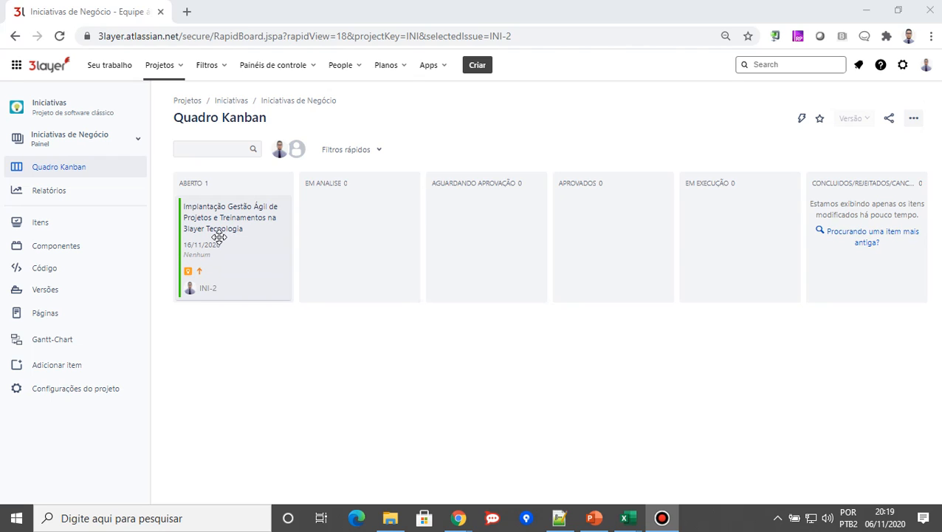
Open the Consultoria (CONS) project in a new browser tab and go to its backlog
left_click(225, 243)
left_click(182, 69)
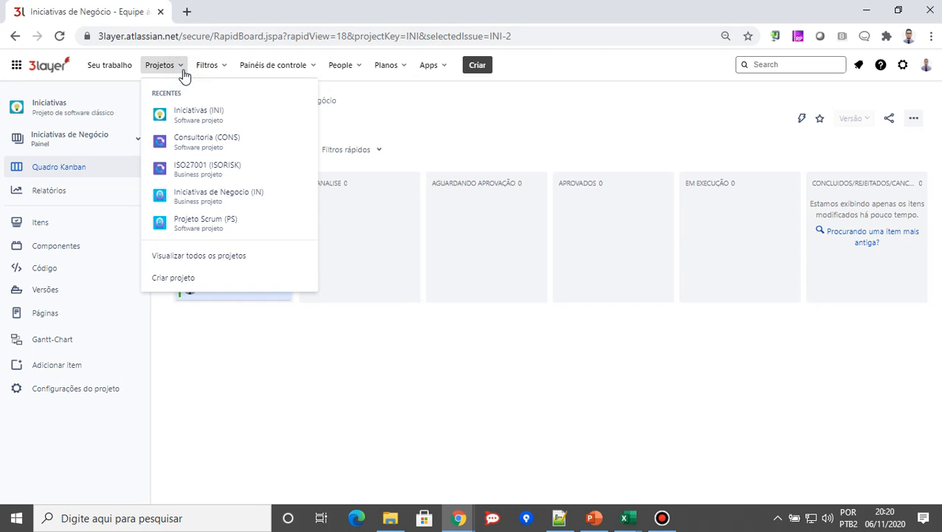
right_click(198, 143)
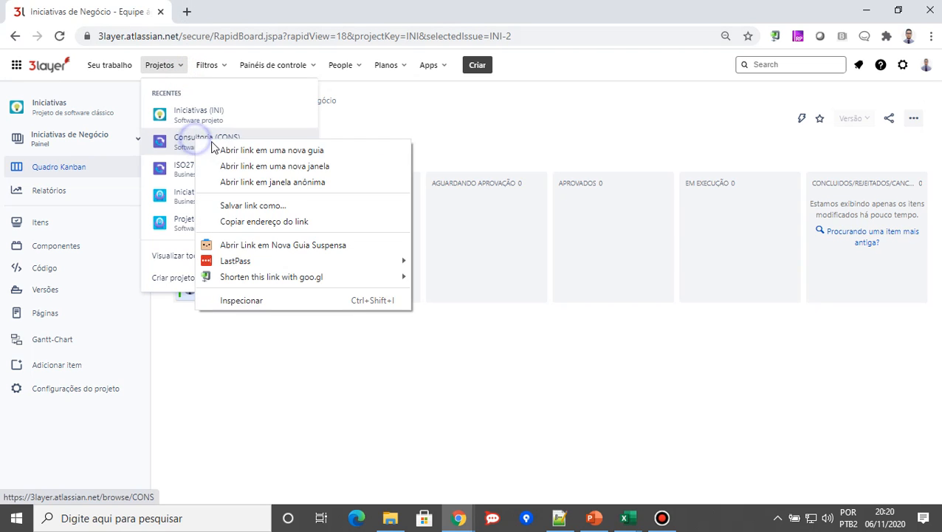
left_click(225, 148)
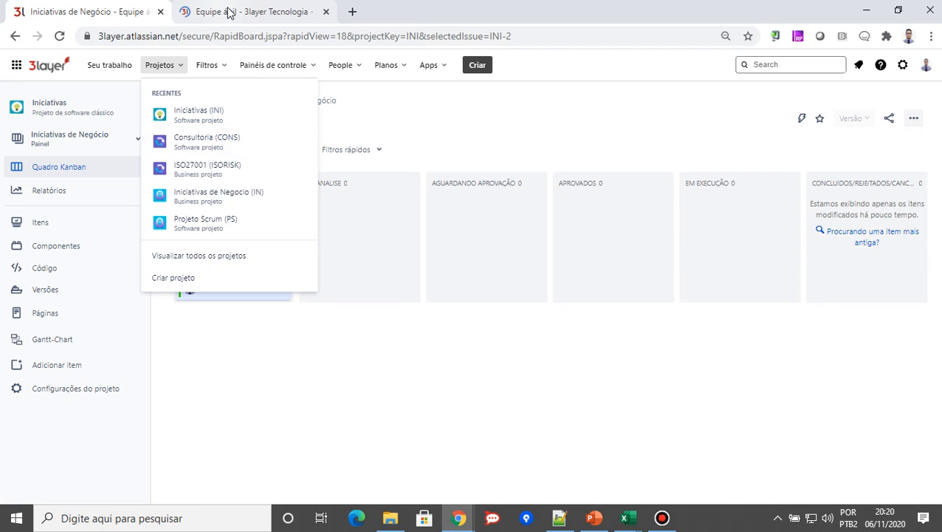
left_click(228, 11)
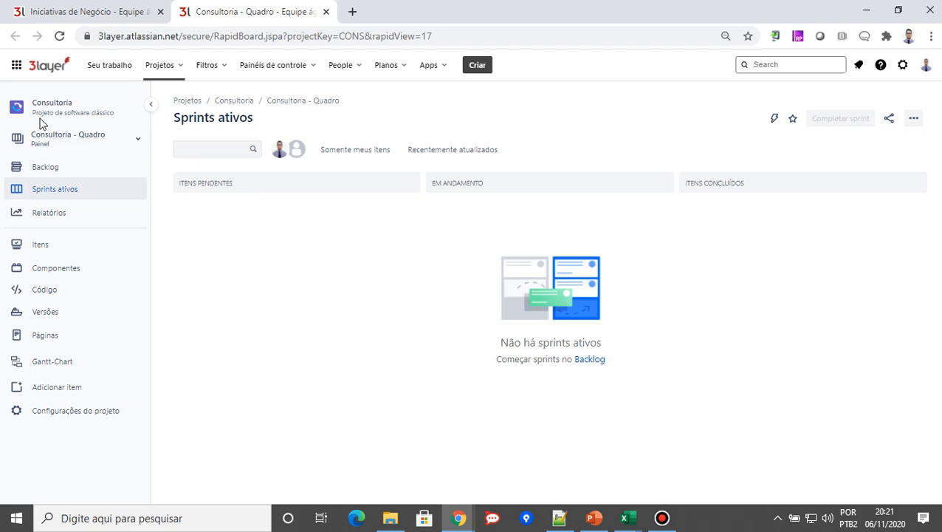
left_click(59, 169)
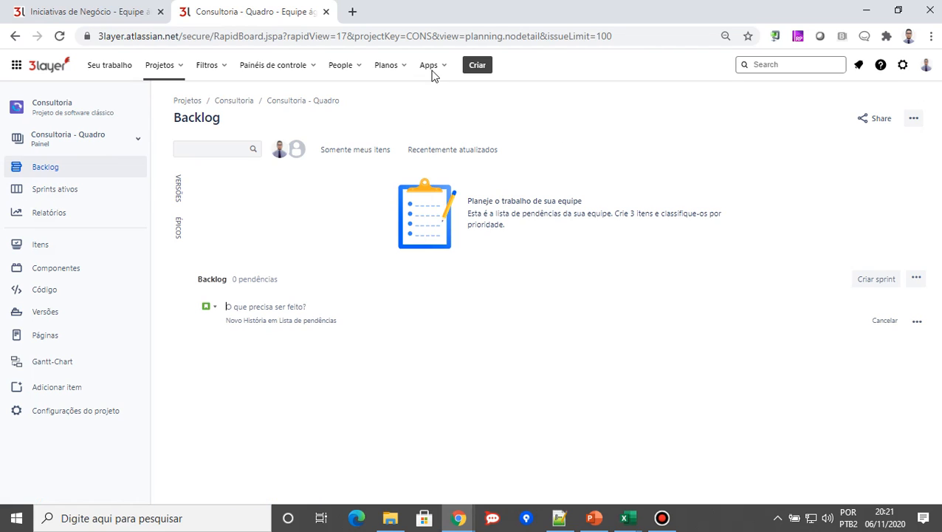
Examine the item types offered for a new item in the Consultoria project, and close the form without creating anything
left_click(478, 66)
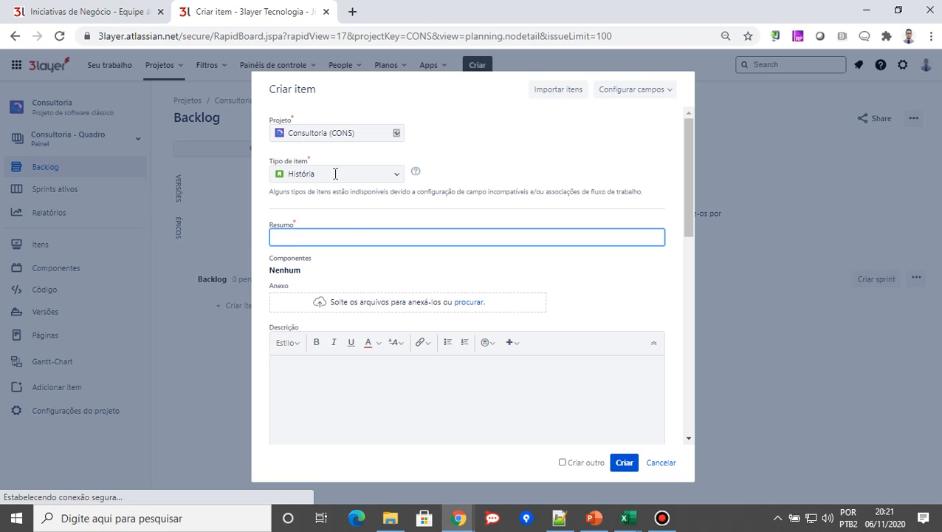
left_click(396, 175)
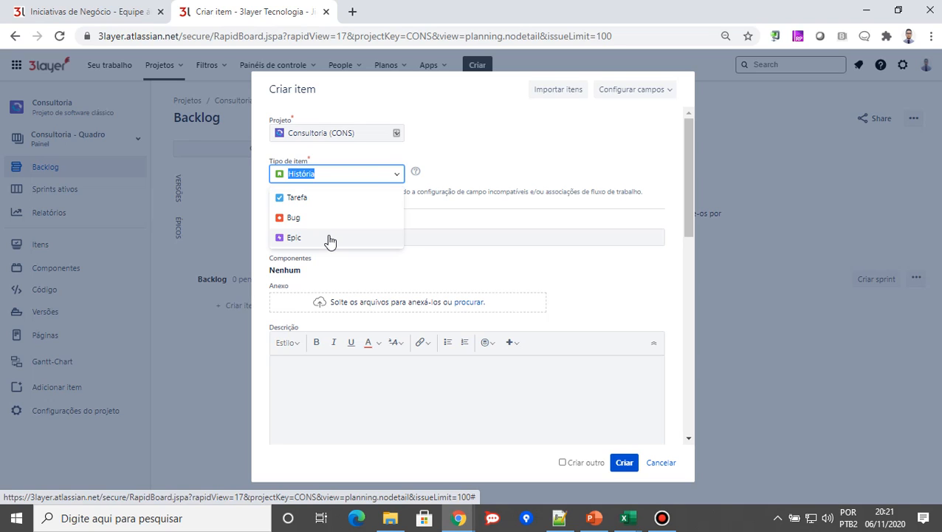
left_click(459, 100)
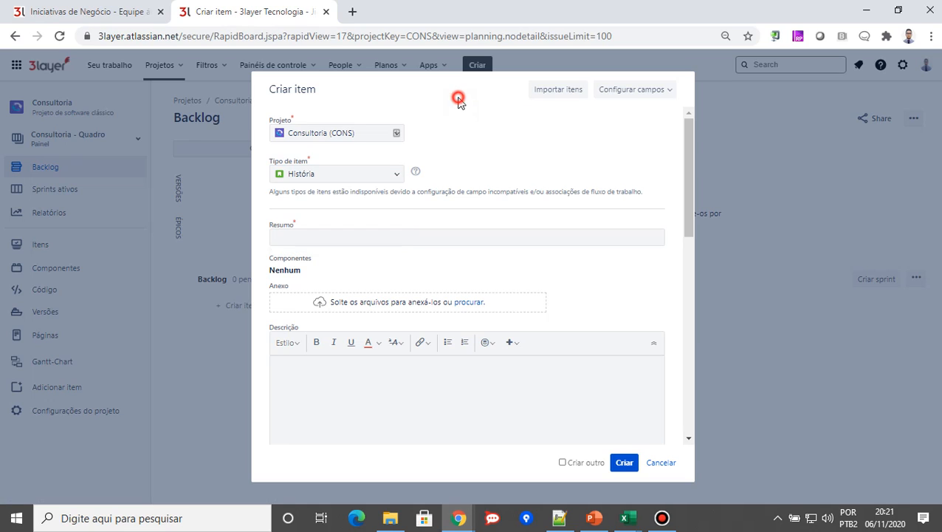
left_click(662, 463)
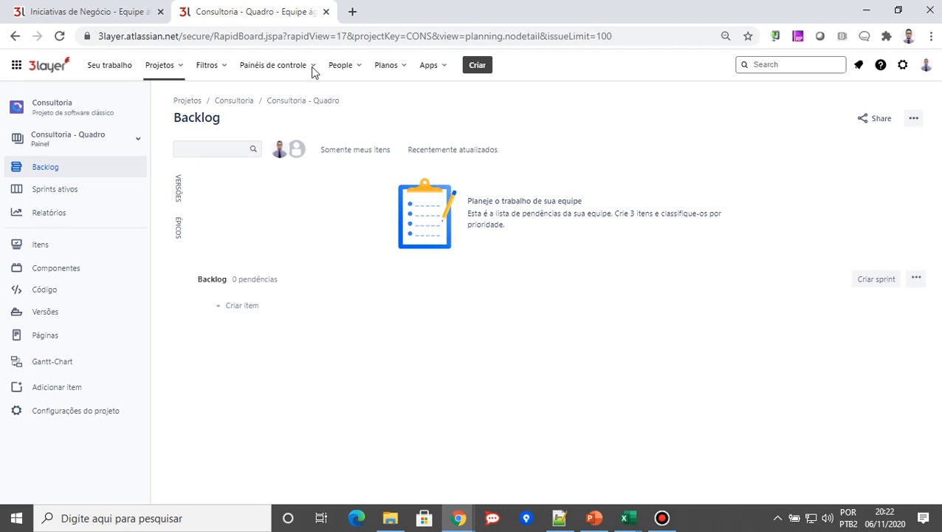
From the Iniciativas project, examine the access and issue source options for a new plan, and leave without creating it
left_click(85, 8)
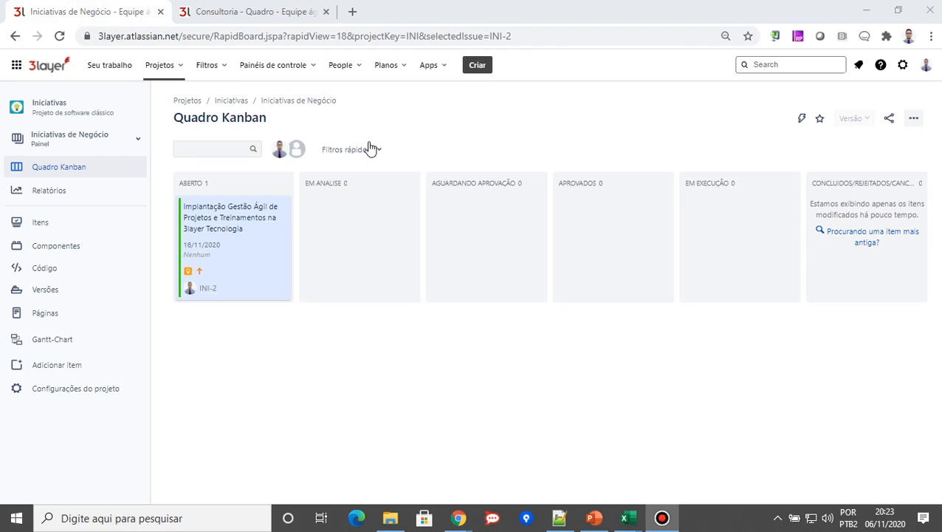
left_click(400, 72)
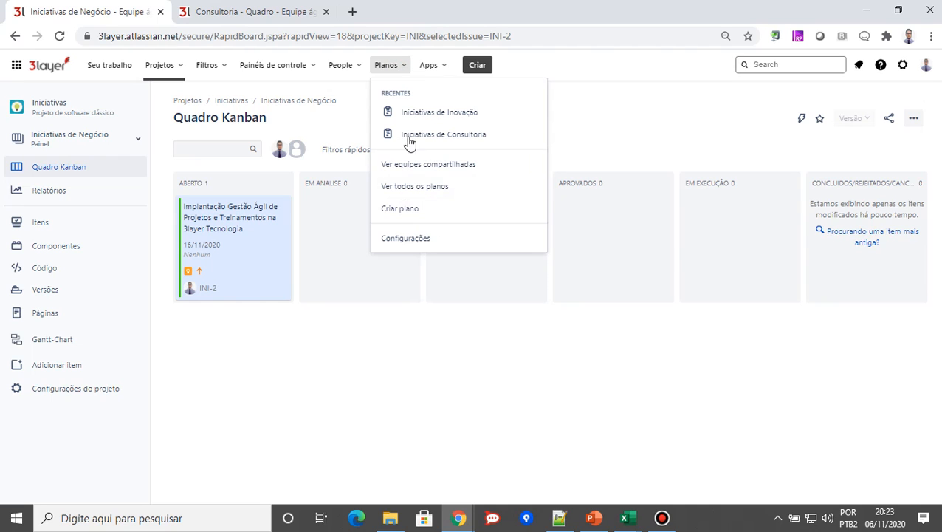
left_click(403, 210)
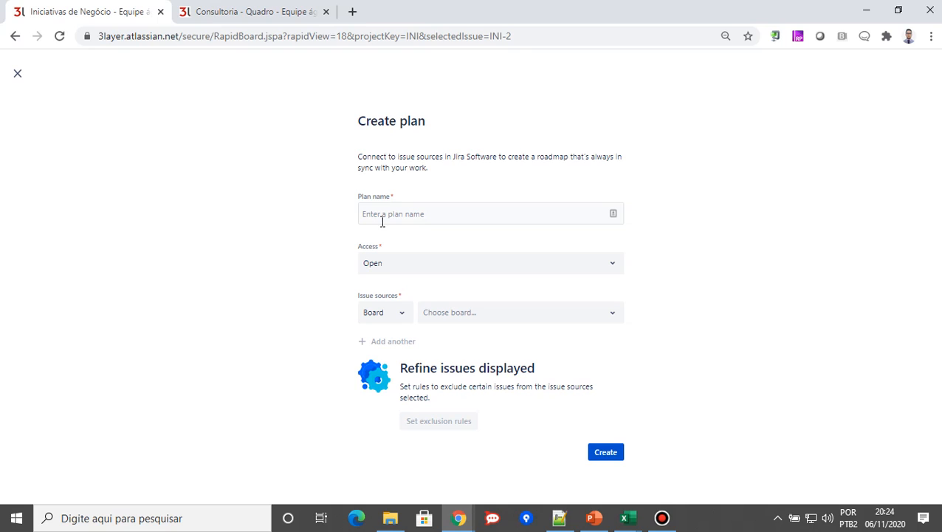
left_click(393, 265)
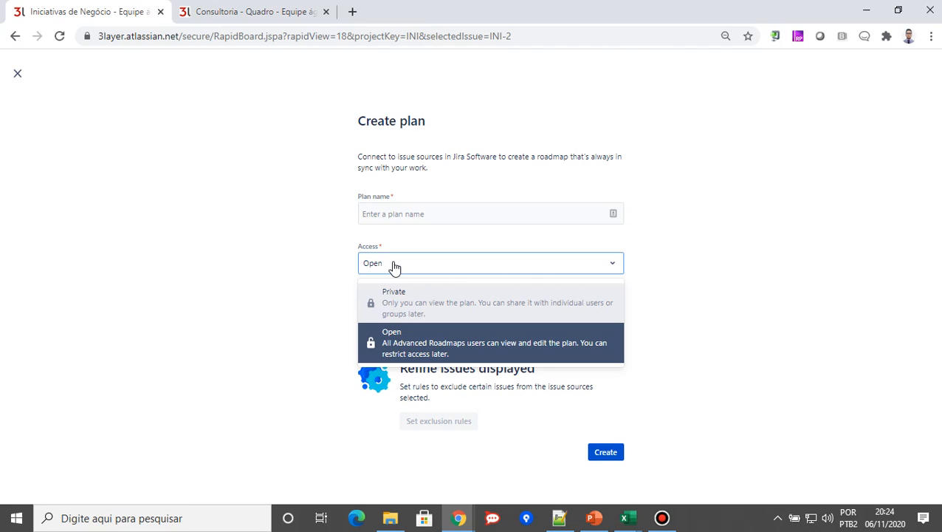
left_click(327, 224)
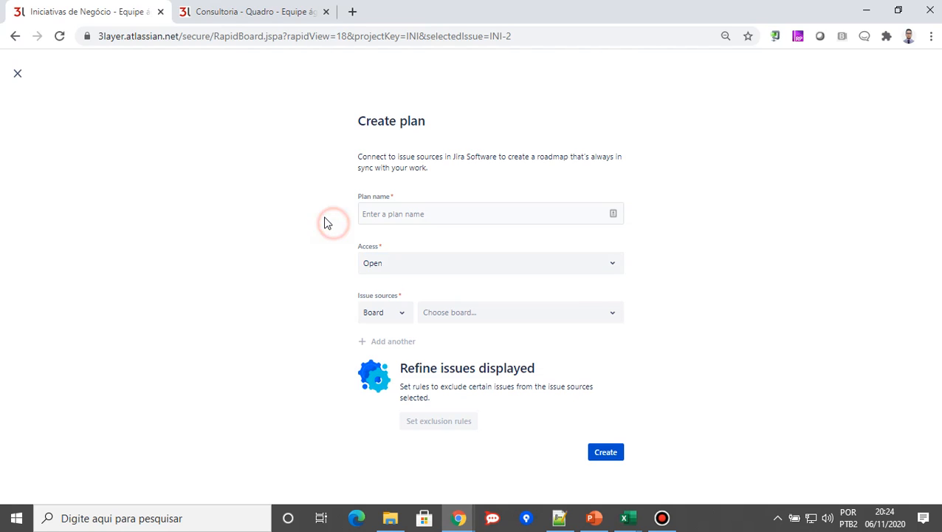
left_click(403, 318)
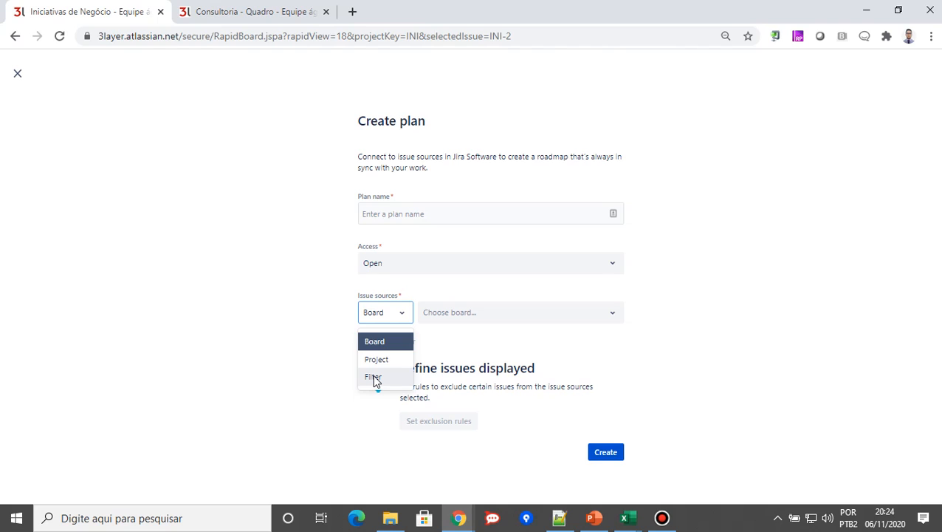
left_click(220, 179)
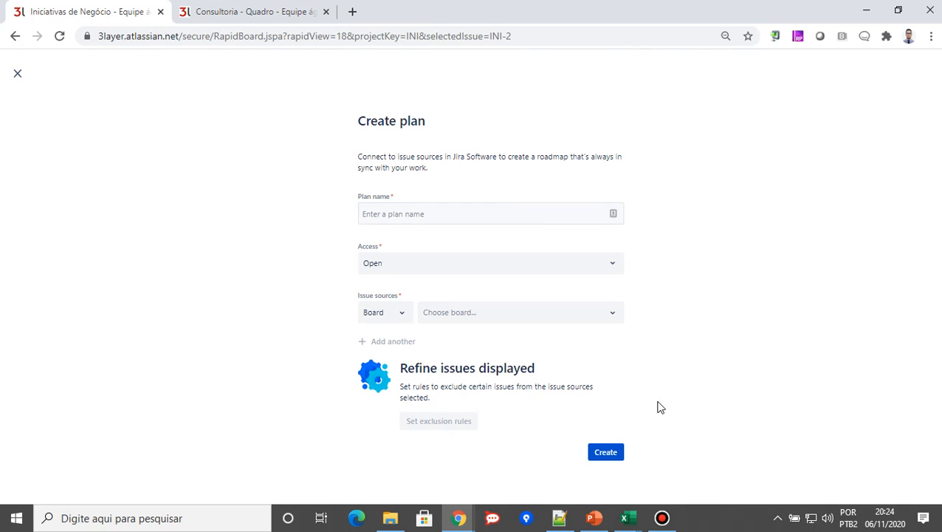
left_click(18, 73)
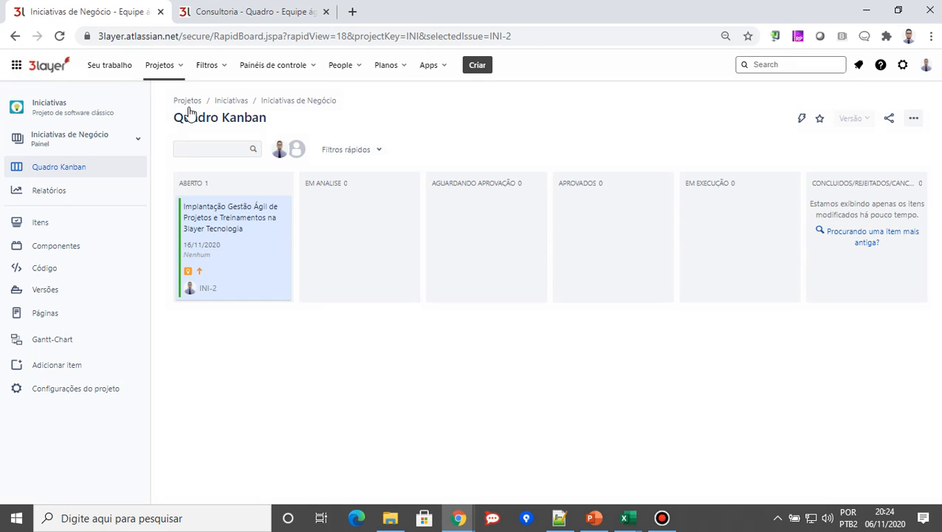
Open the Iniciativas de Consultoria plan and bring up its configuration to examine the estimation, date and dependency settings
left_click(401, 68)
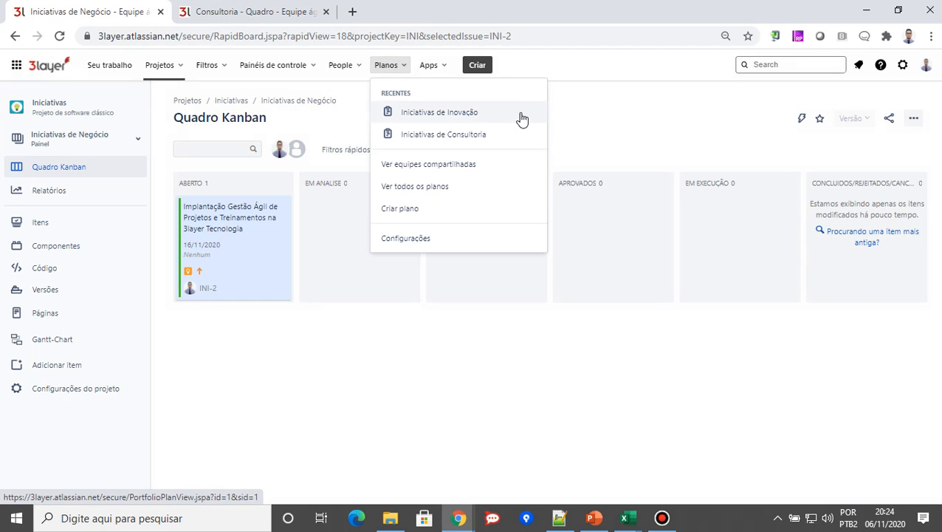
left_click(448, 139)
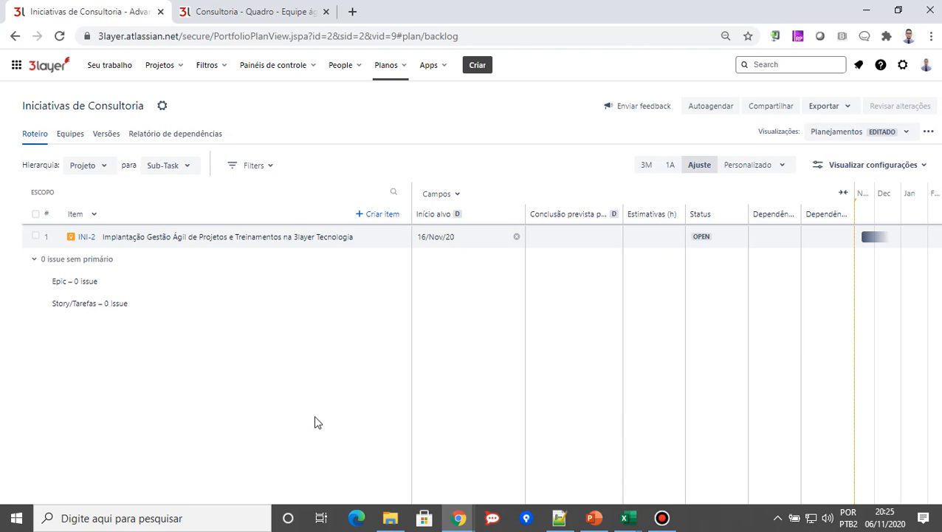
left_click(158, 109)
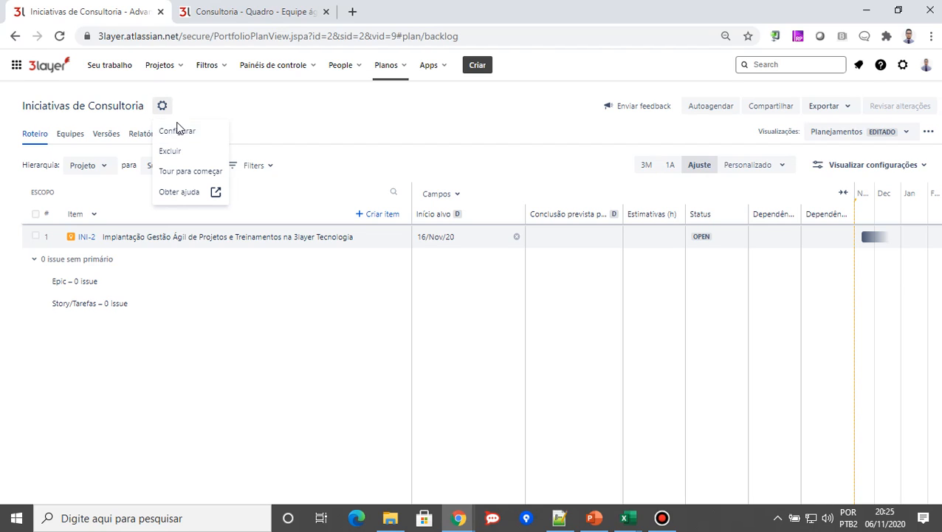
left_click(183, 131)
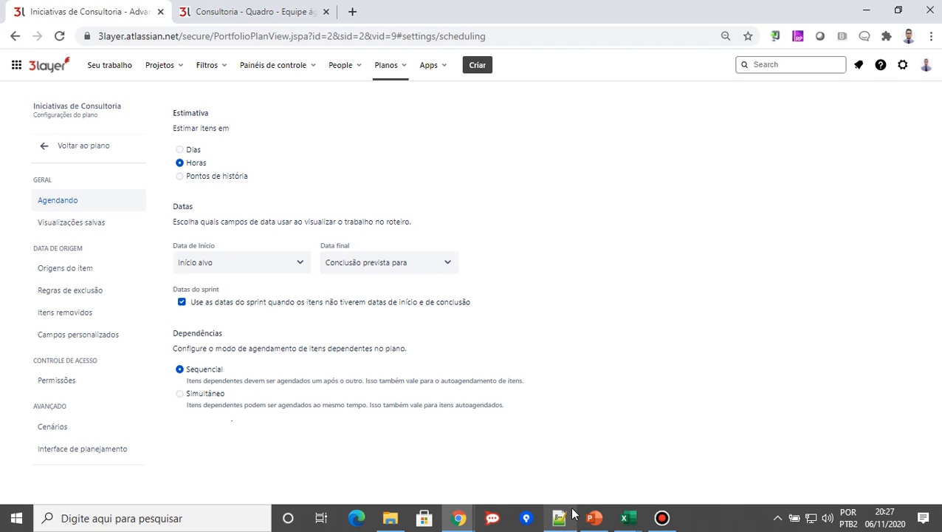
Review the plan's saved views, issue sources, exclusion rules, removed issues and custom fields
left_click(90, 223)
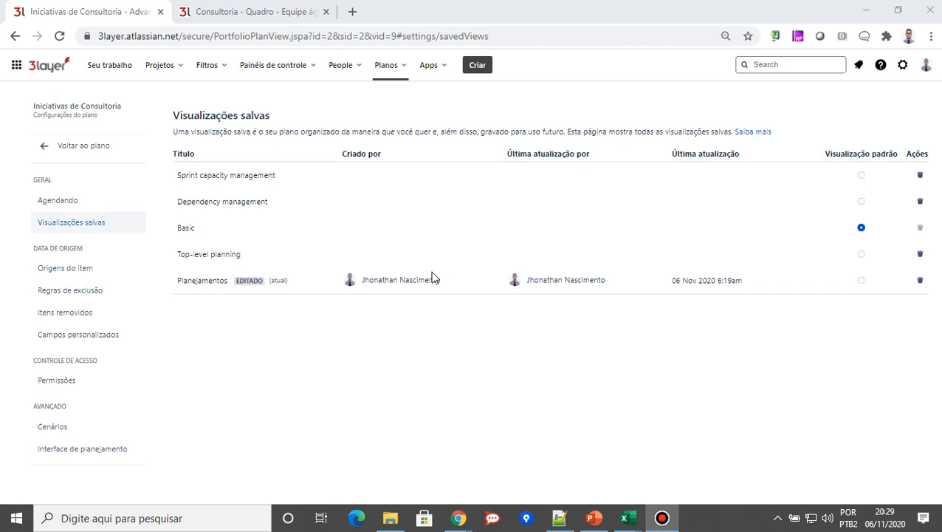
left_click(57, 271)
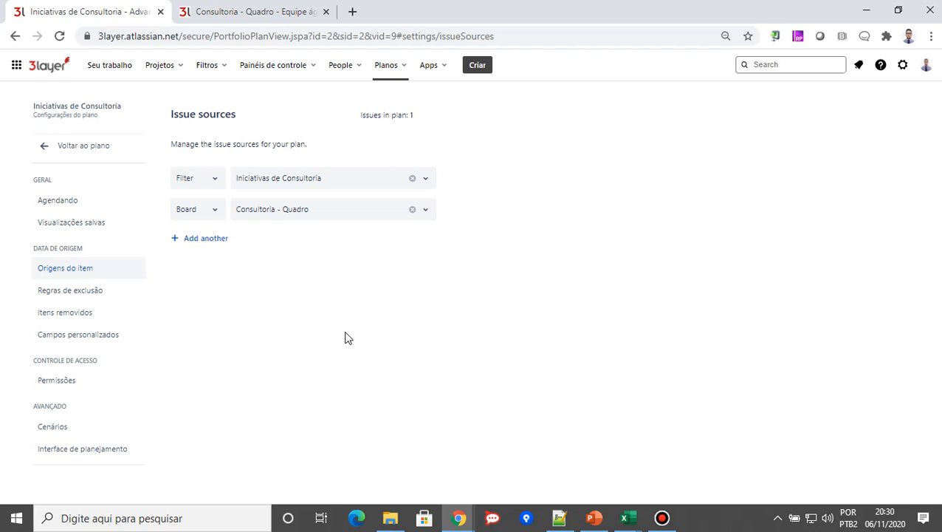
left_click(84, 294)
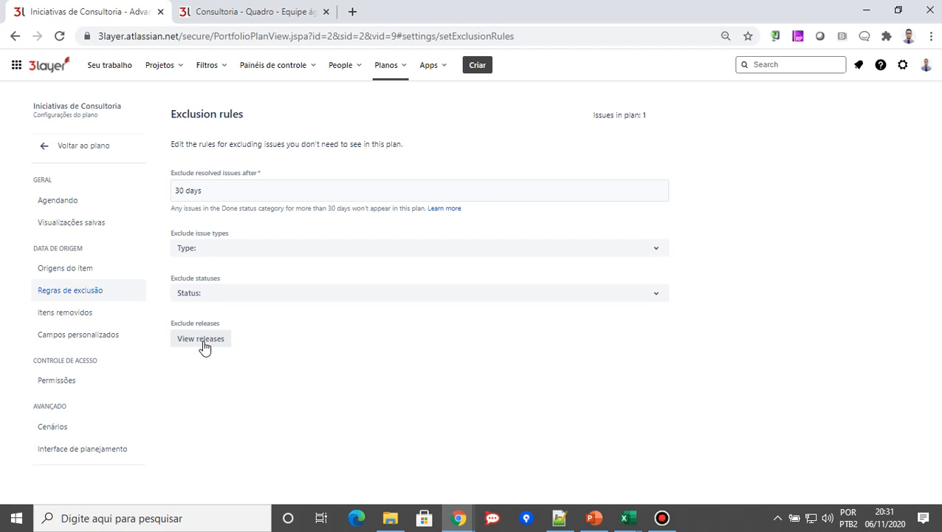
left_click(89, 319)
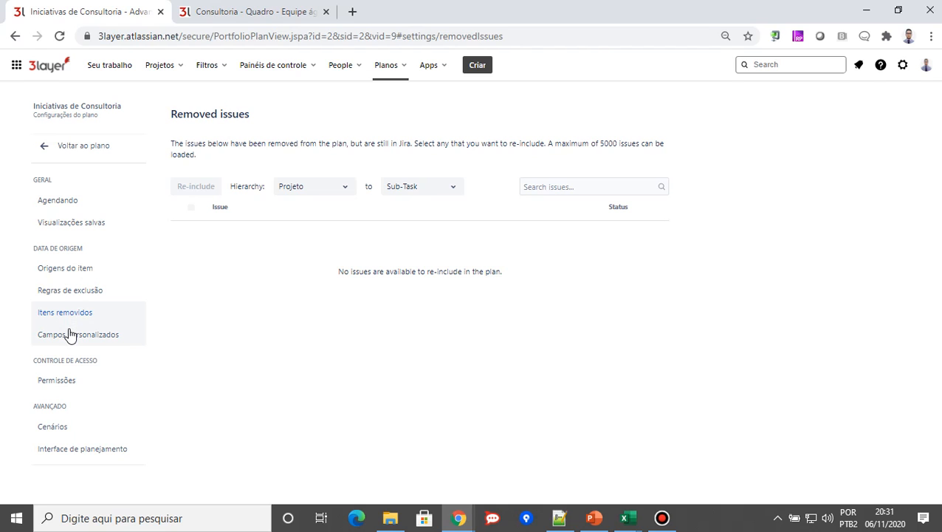
left_click(78, 339)
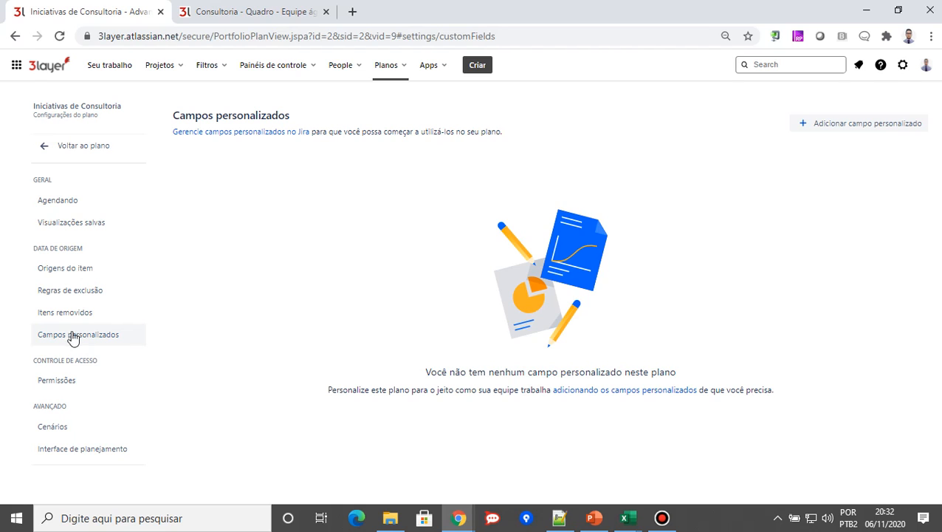
Examine the plan's edit permission options and its scenarios setting, and return to the plan's roadmap
left_click(74, 388)
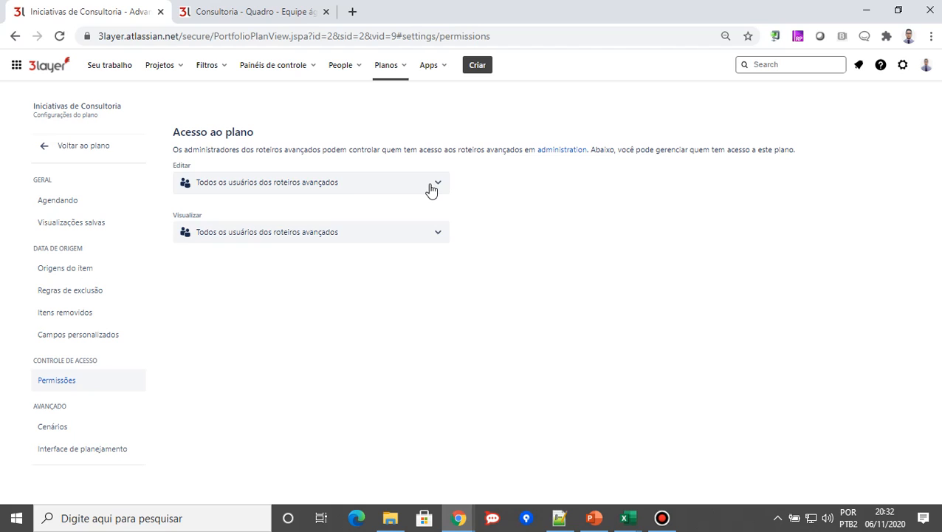
left_click(431, 189)
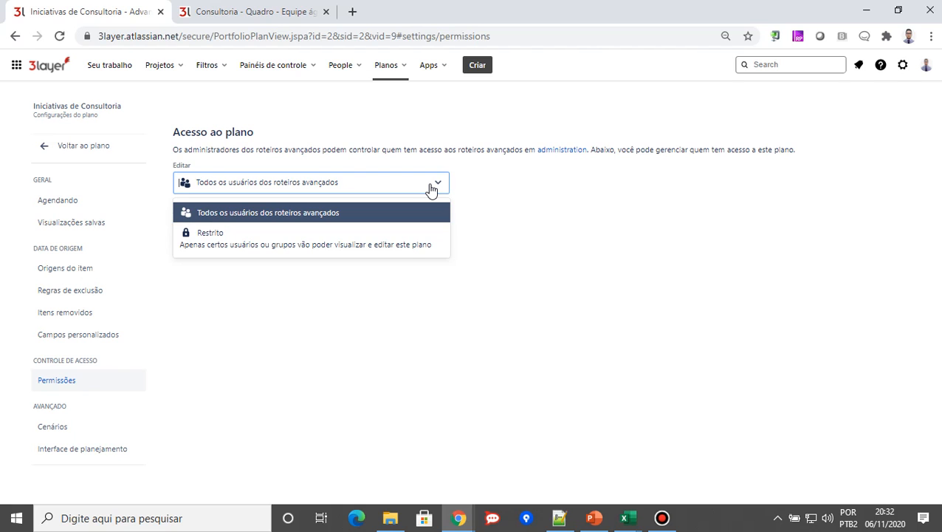
left_click(674, 344)
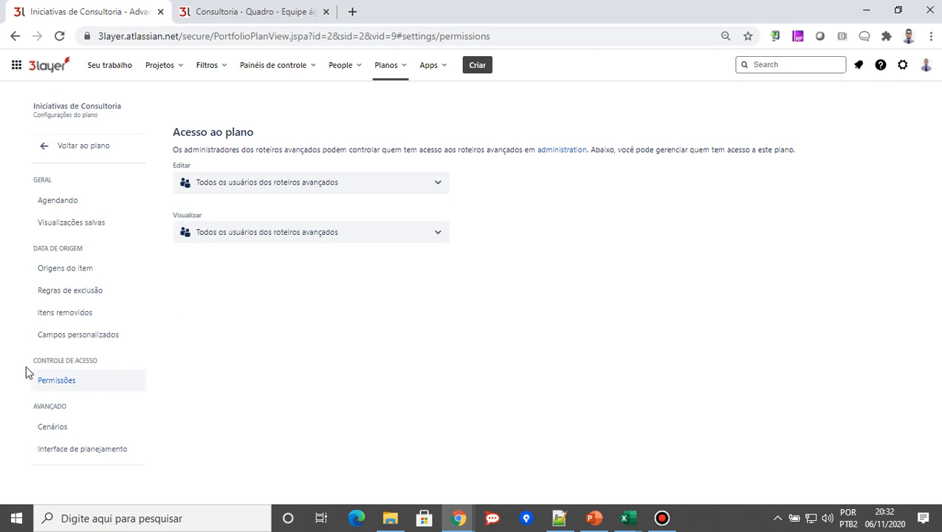
left_click(63, 430)
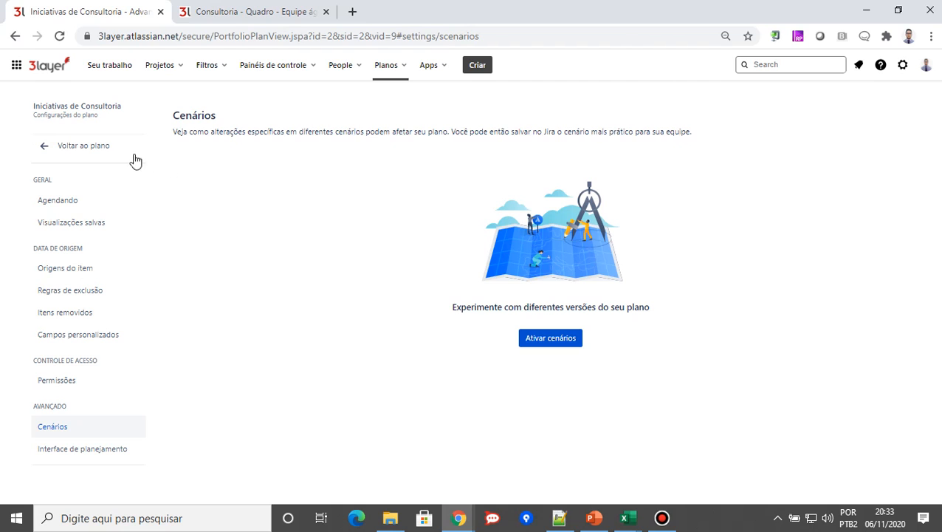
left_click(83, 148)
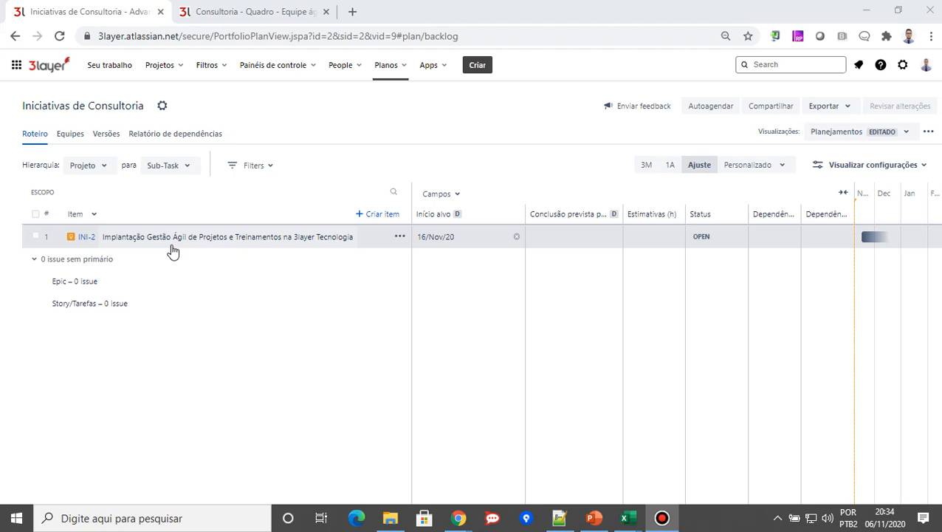
Examine the issue source and team type options of the plan's Consultores Team, leave without saving, and return to the roadmap
left_click(67, 135)
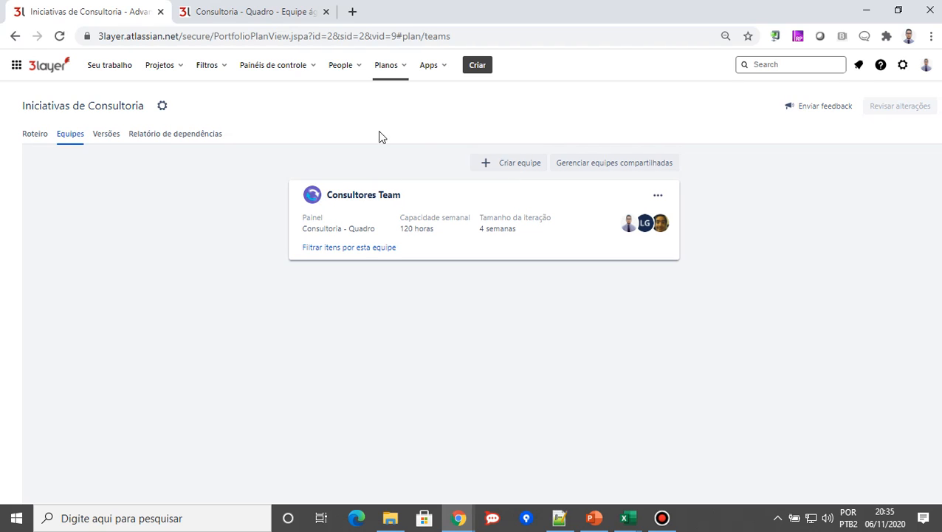
left_click(658, 195)
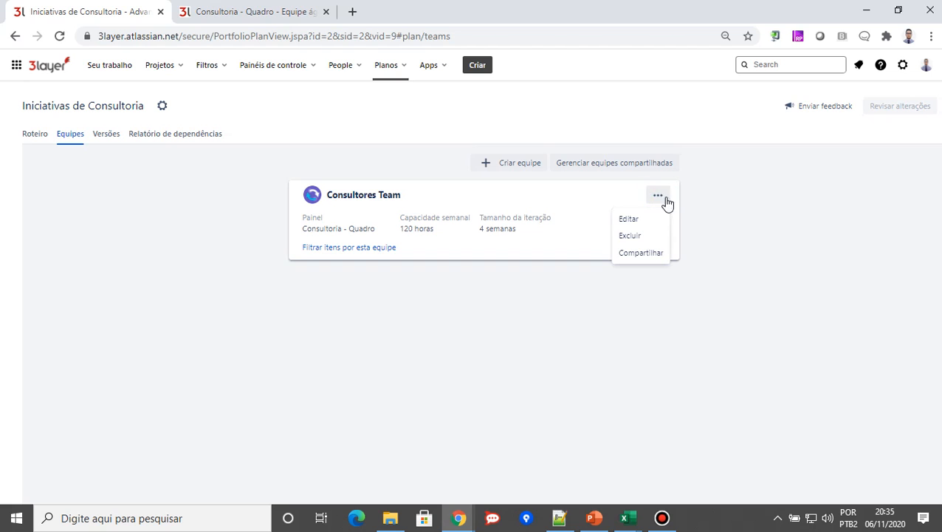
left_click(639, 220)
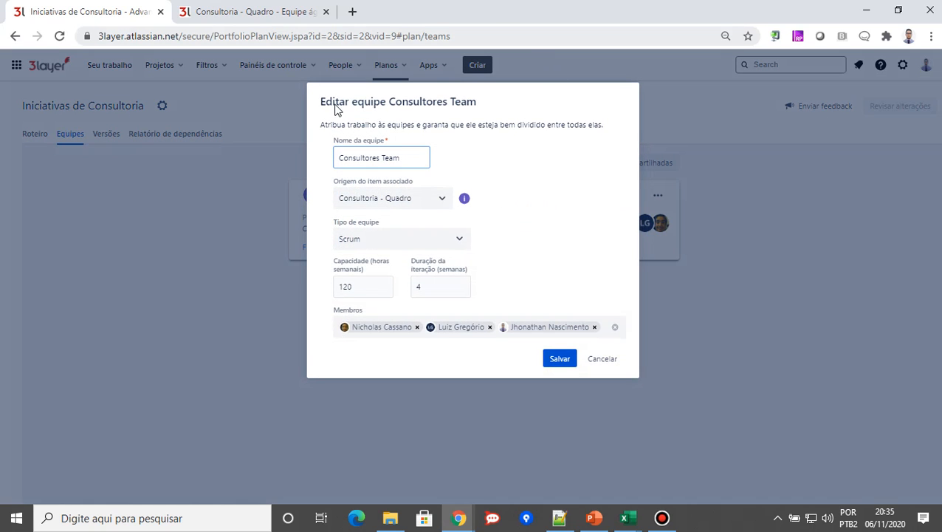
left_click(436, 205)
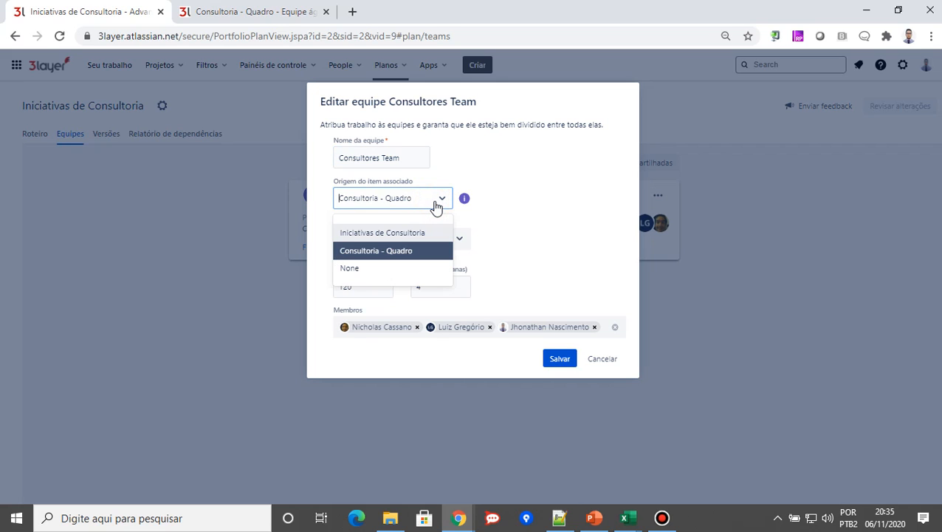
left_click(523, 170)
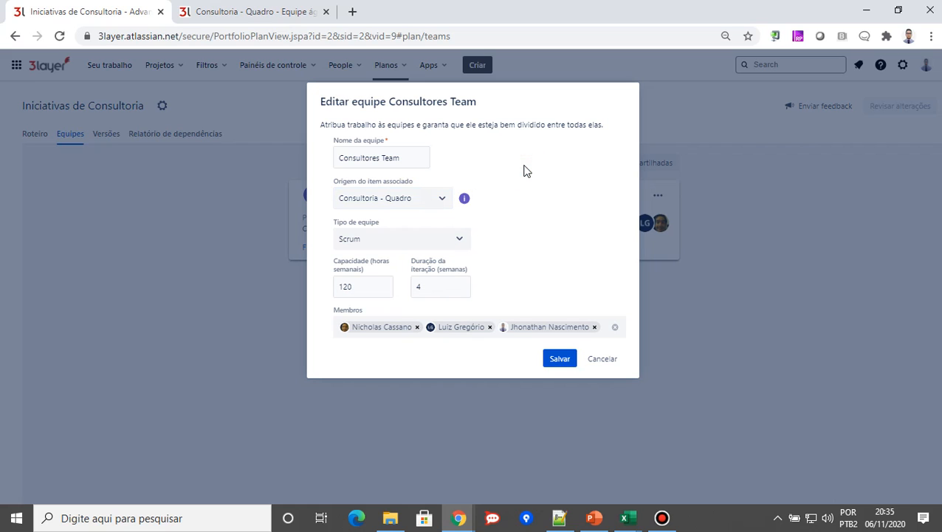
left_click(456, 243)
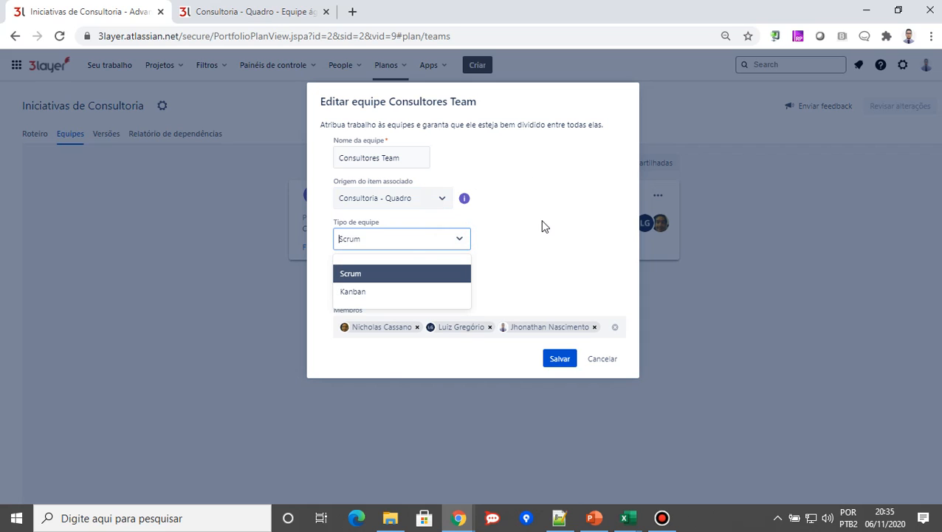
left_click(541, 226)
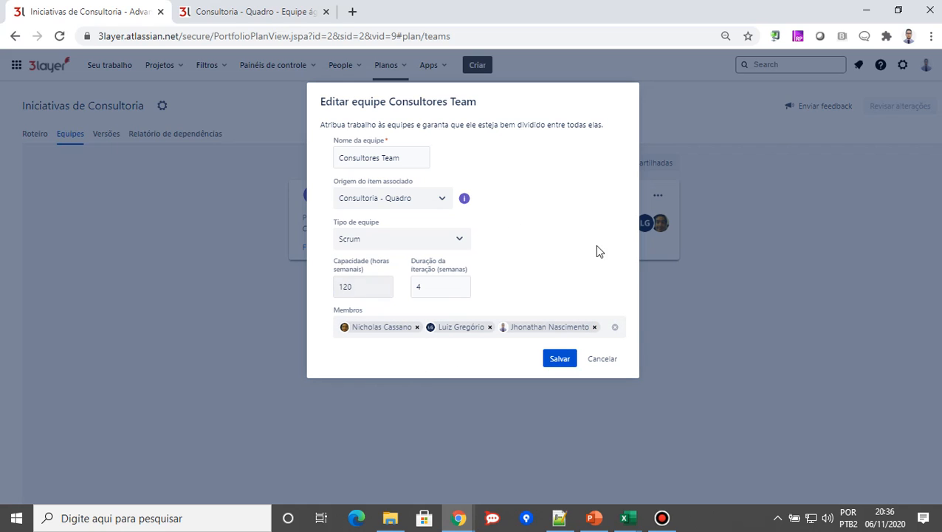
left_click(610, 361)
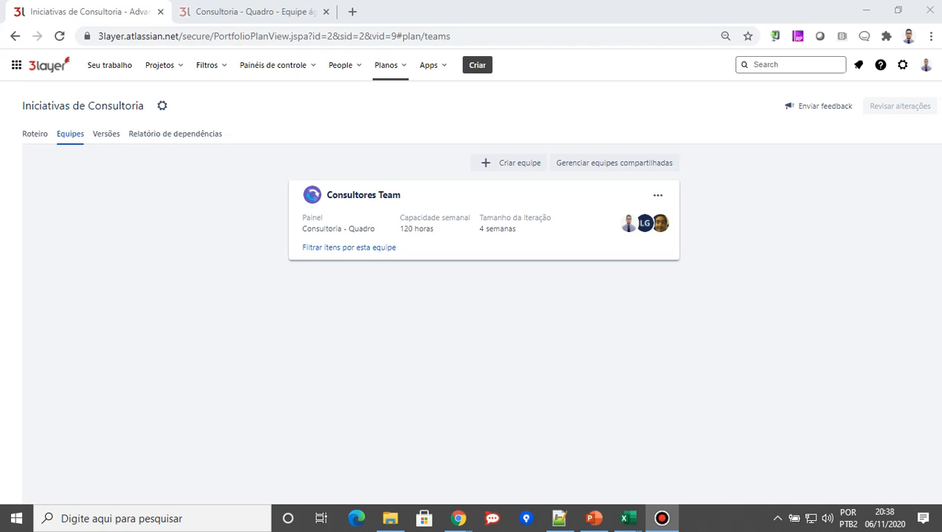
left_click(35, 135)
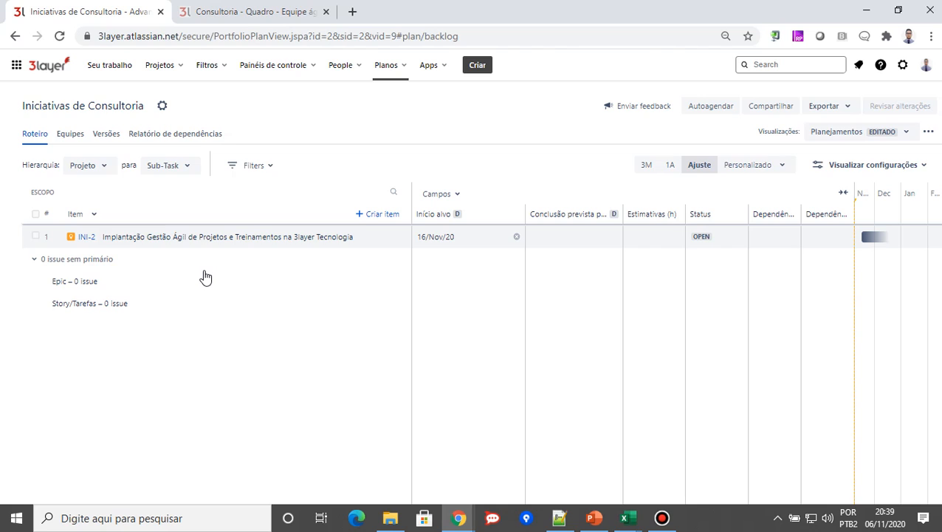
Switch to the Iniciativas project and open the automation section of its project settings
left_click(180, 68)
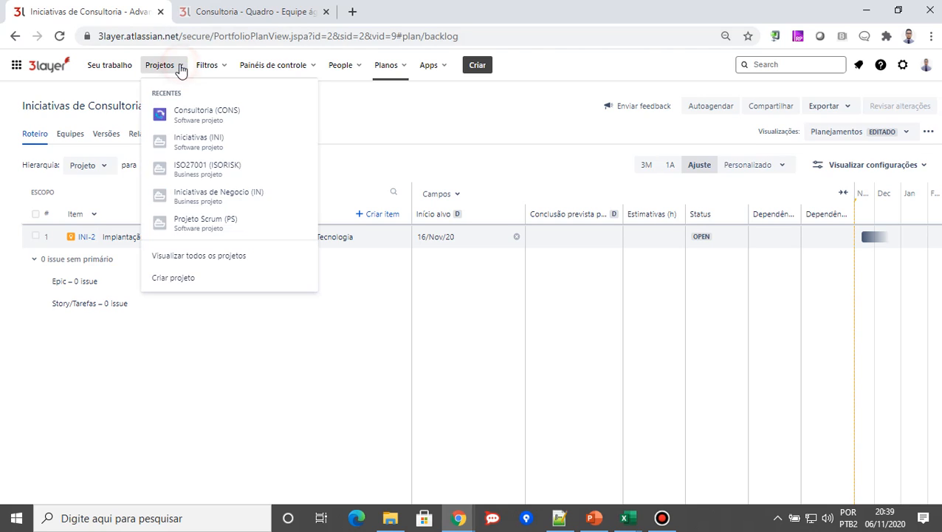
left_click(196, 141)
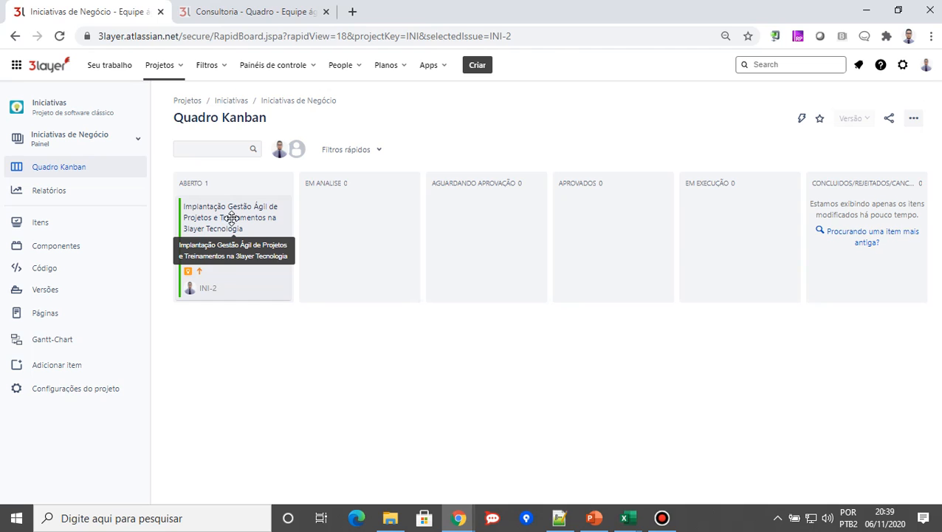
left_click(87, 389)
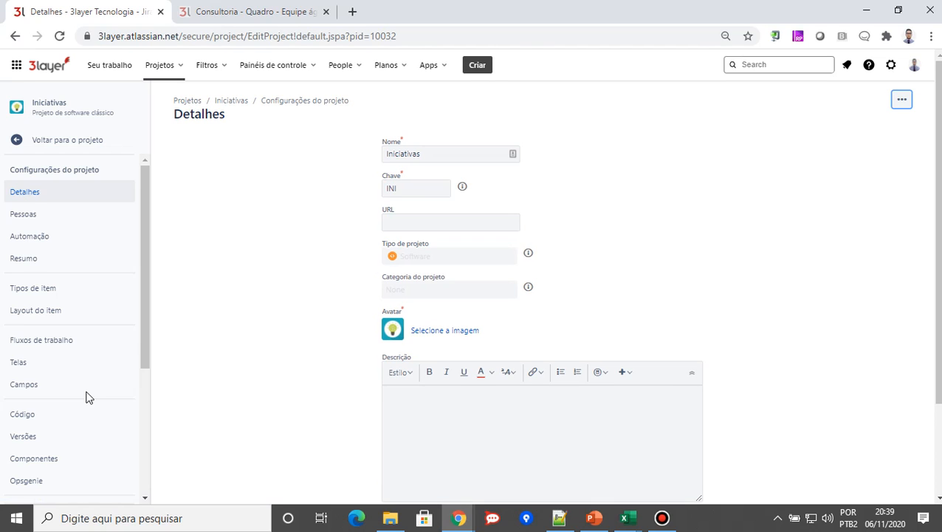
left_click(25, 238)
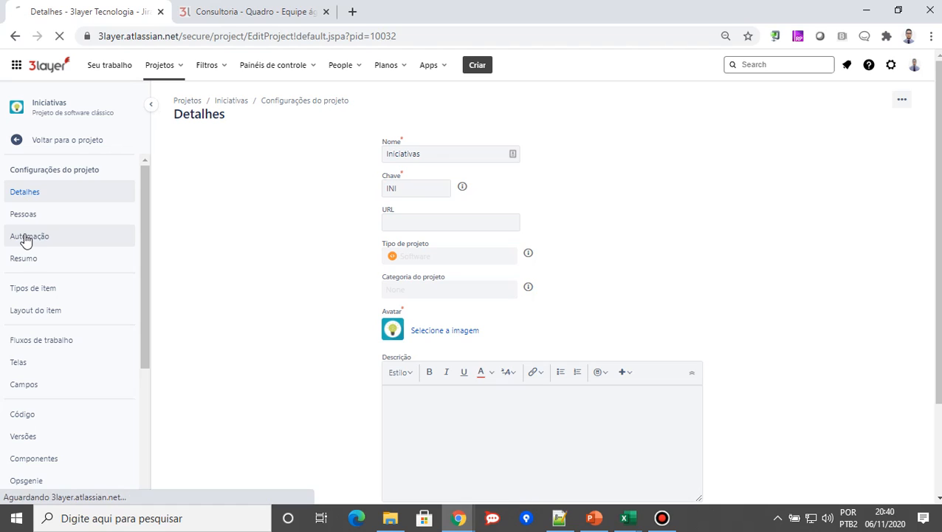
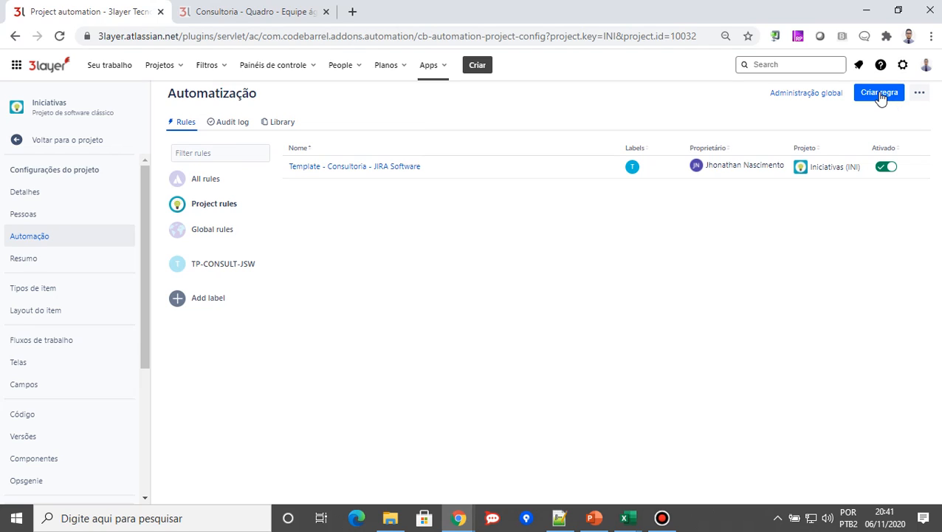
Start a new automation rule, review the available issue, DevOps, scheduled and integration triggers, and return to the rules list without creating it
left_click(880, 94)
mouse_move(395, 524)
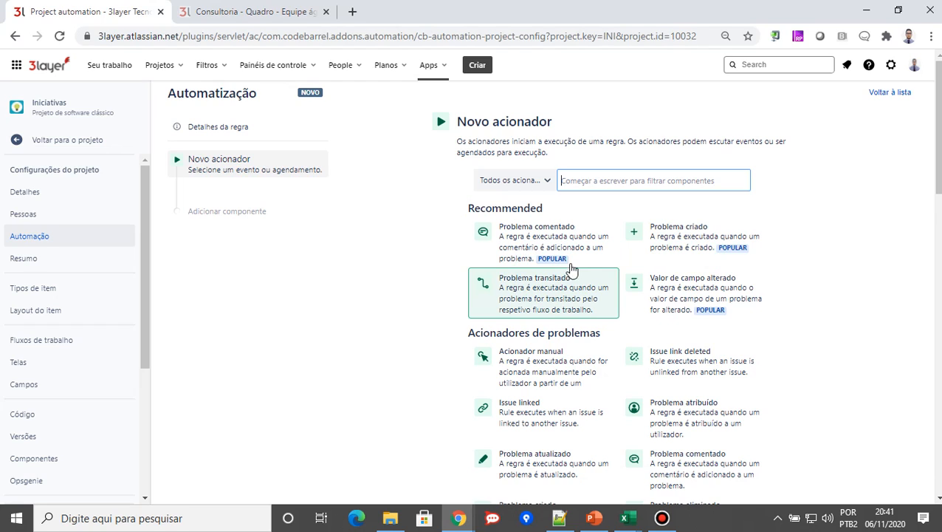
scroll(830, 318, "down", 1)
scroll(834, 321, "down", 3)
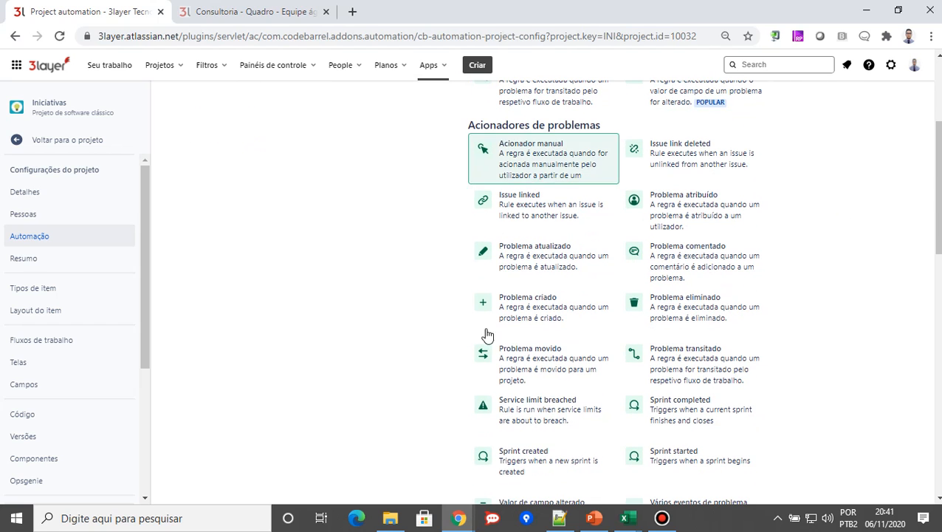
scroll(649, 215, "down", 1)
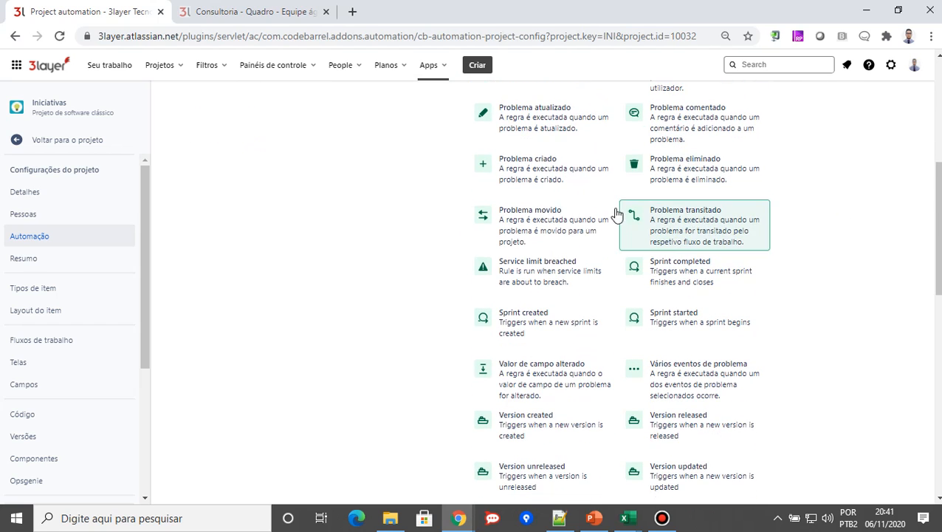
scroll(511, 330, "down", 2)
scroll(532, 365, "down", 1)
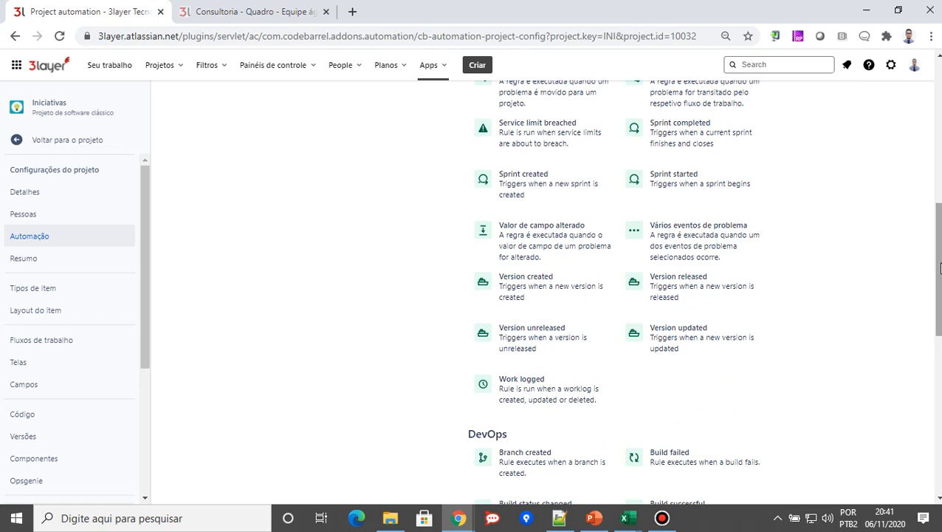
left_click_drag(938, 284, 938, 359)
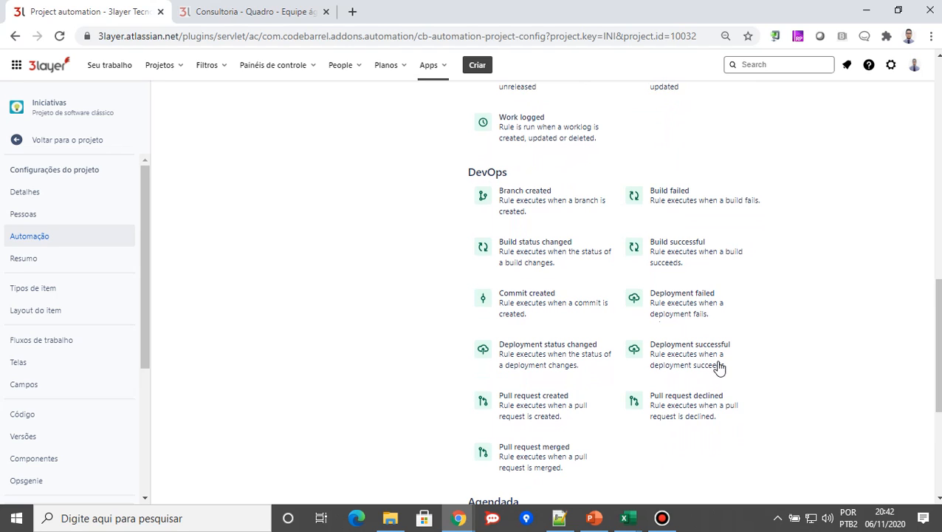
scroll(716, 368, "down", 1)
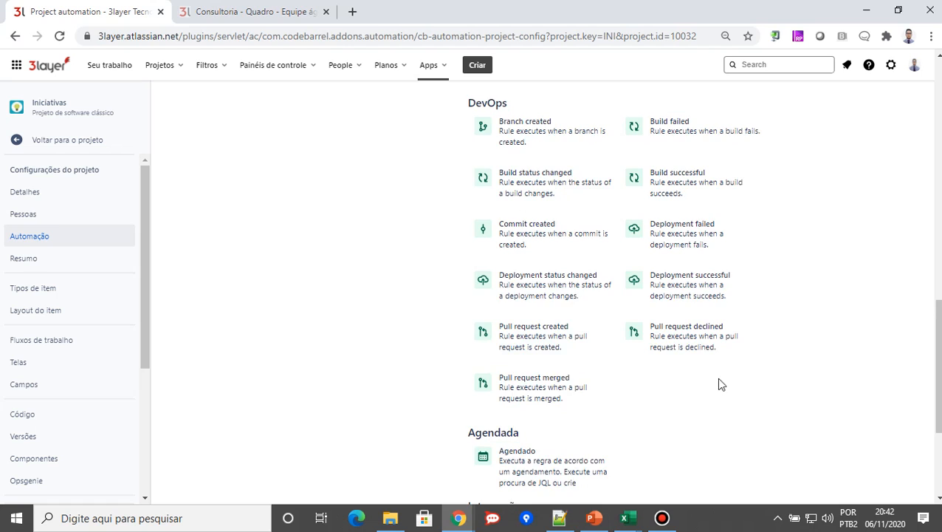
scroll(745, 382, "down", 1)
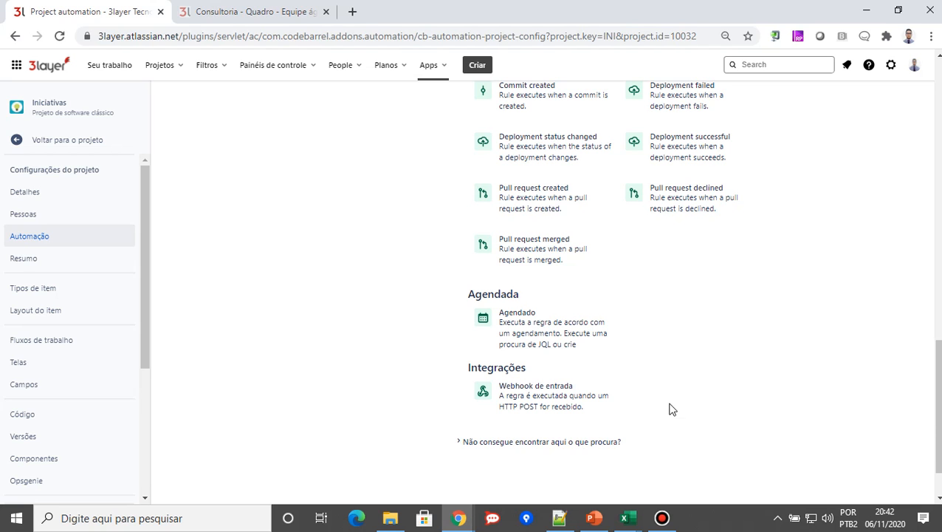
left_click_drag(935, 418, 939, 107)
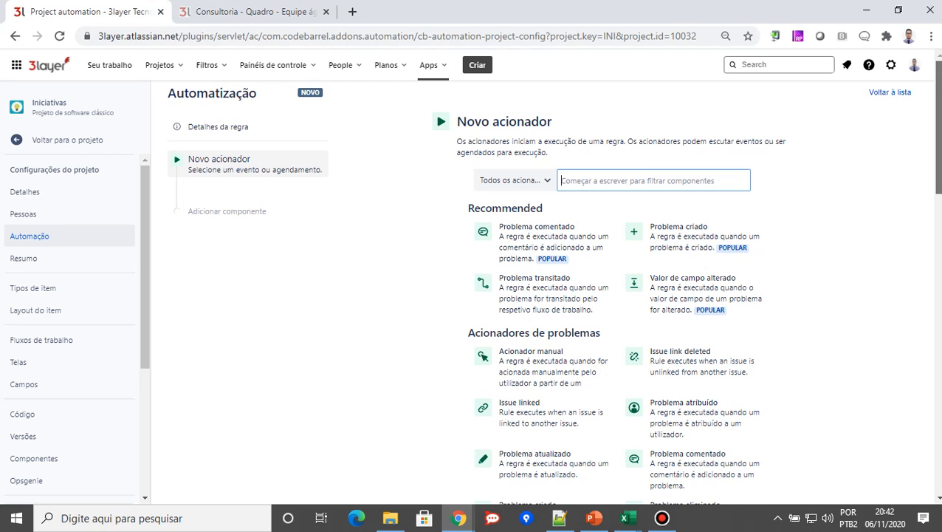
left_click(891, 94)
left_click(528, 131)
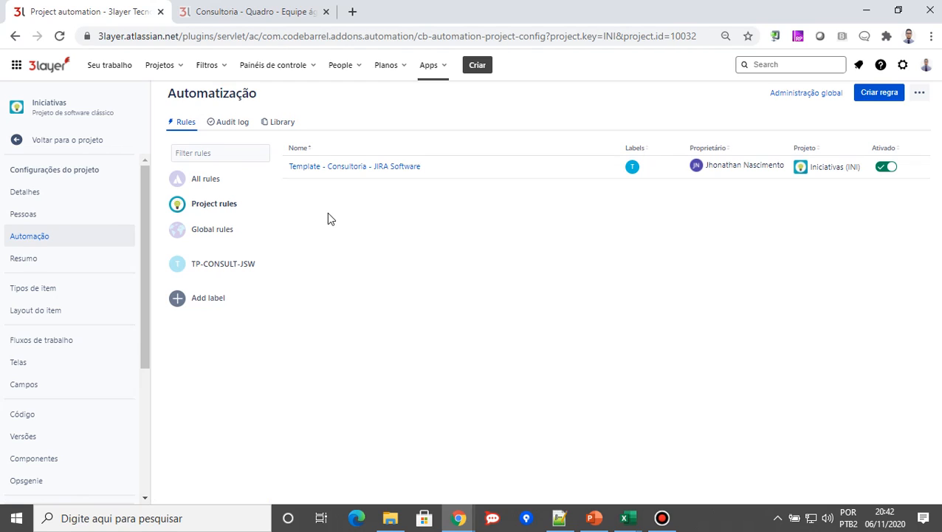
Open the Template - Consultoria - JIRA Software rule, examine its issue transition trigger's from and to statuses, and leave the trigger without saving
left_click(336, 170)
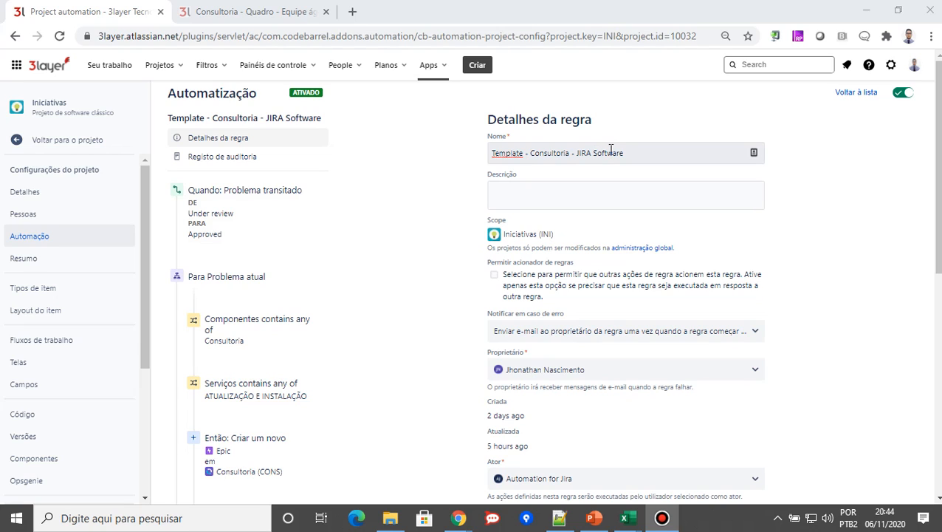
left_click(235, 198)
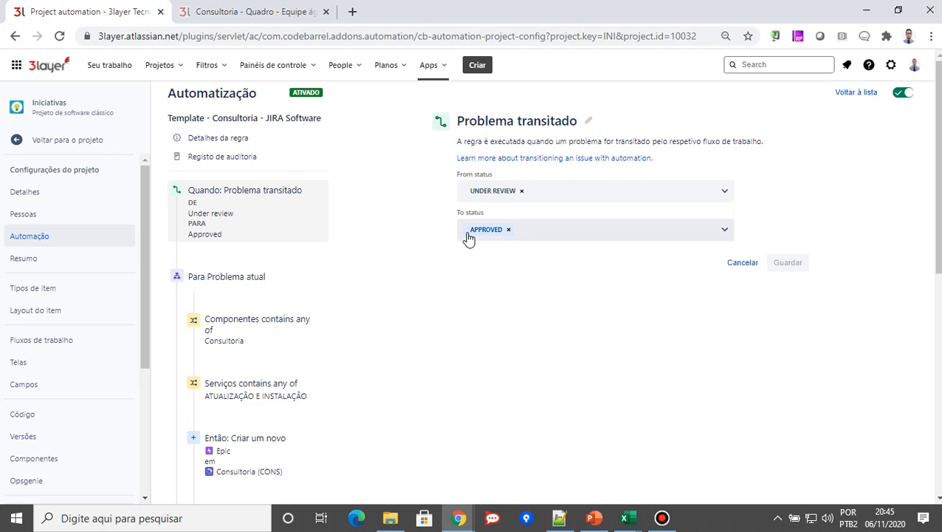
left_click(744, 268)
Examine the rule's first Componentes condition and the Serviços condition for ATUALIZAÇÃO E INSTALAÇÃO
scroll(234, 255, "down", 1)
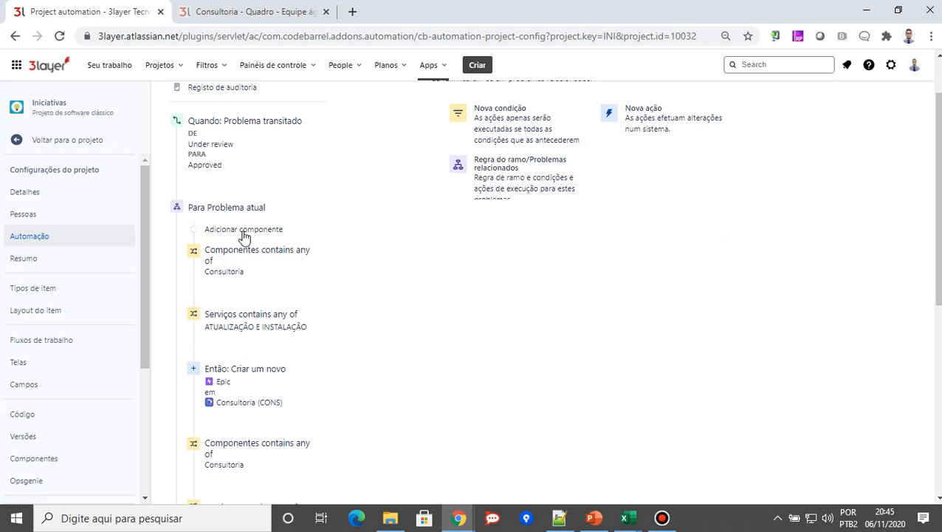
scroll(400, 360, "down", 1)
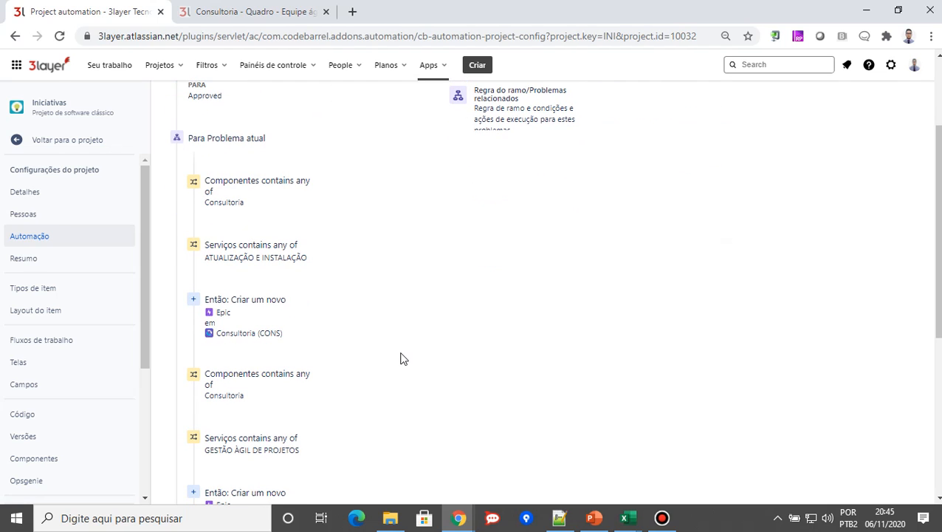
left_click(218, 188)
scroll(757, 402, "up", 1)
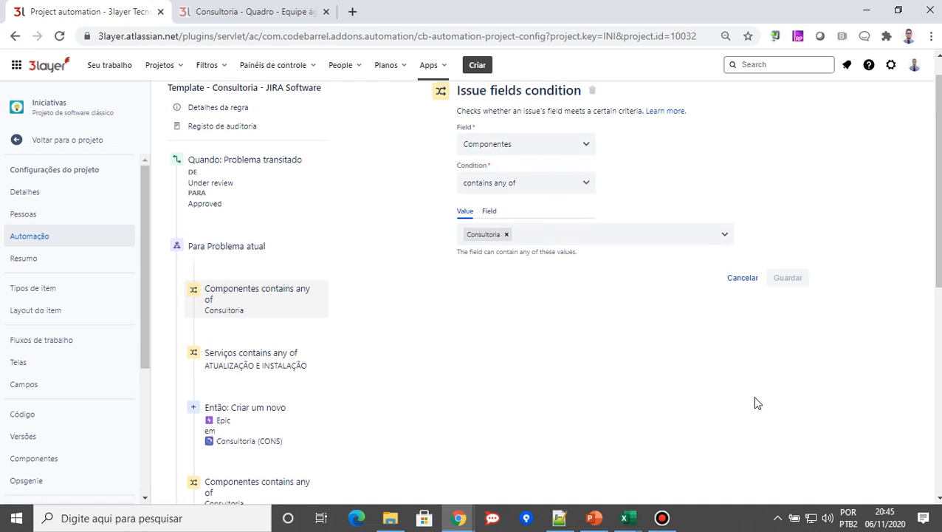
scroll(652, 223, "down", 1)
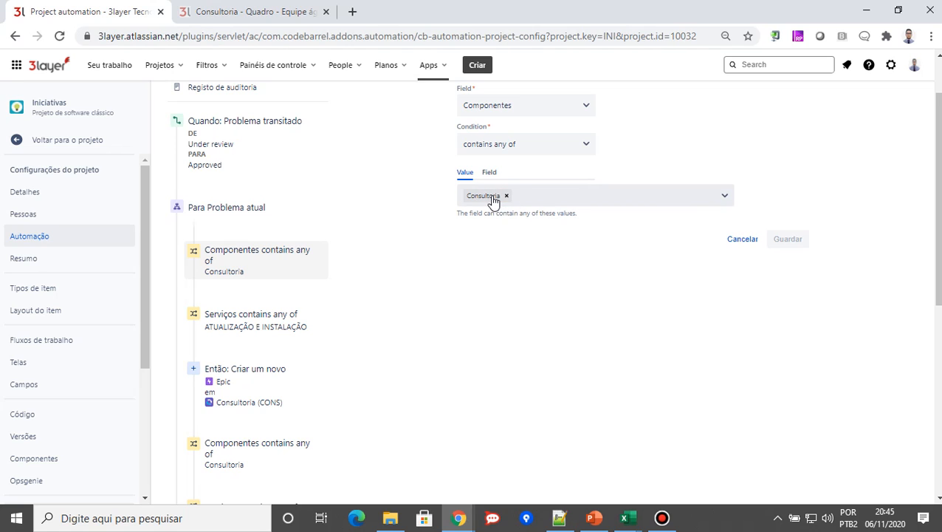
left_click(256, 324)
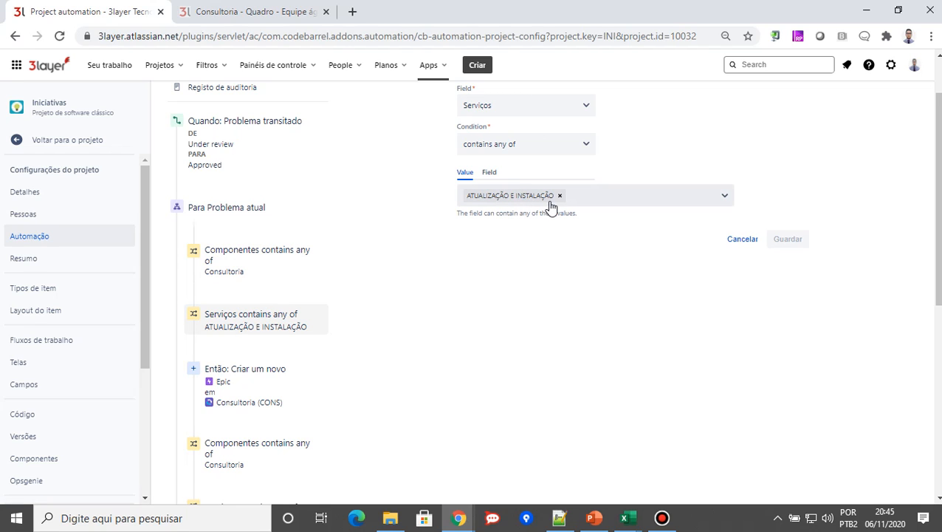
Examine the first epic creation action's project, issue type and field values, including the list of configurable fields
scroll(347, 255, "down", 2)
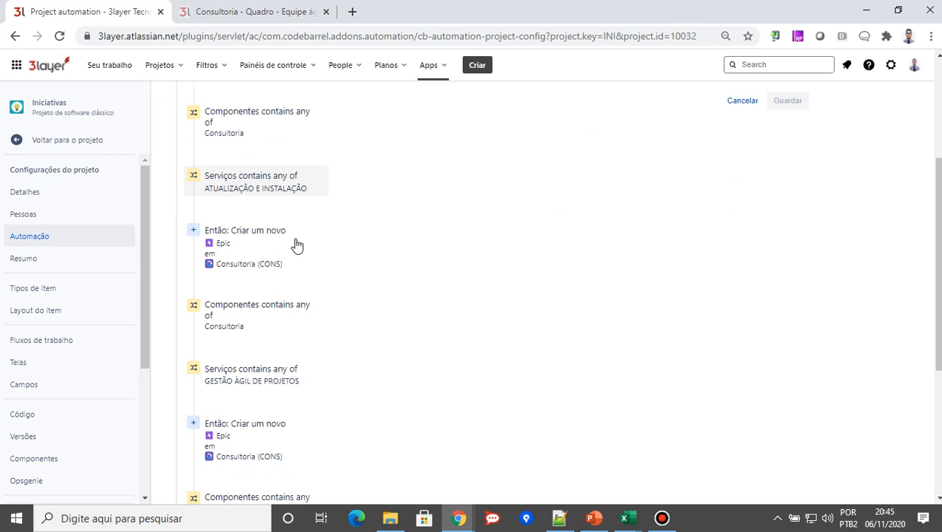
left_click(269, 239)
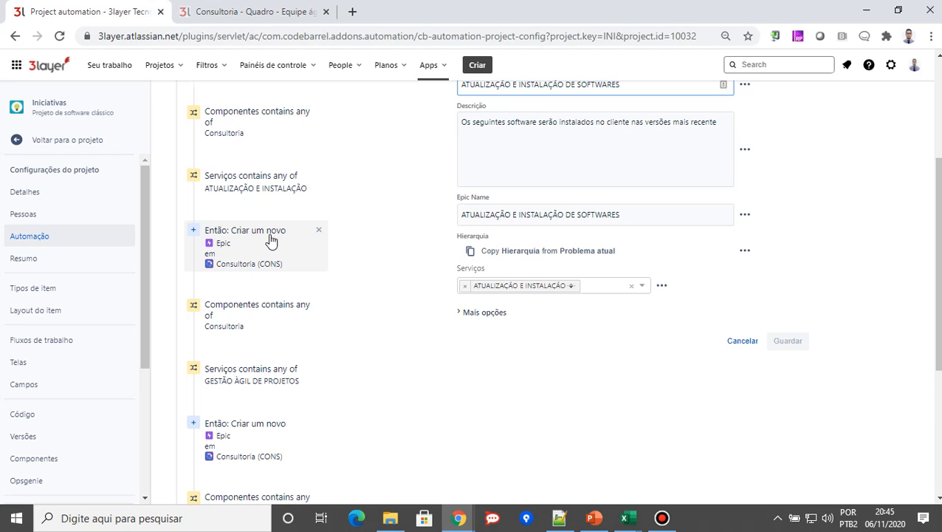
scroll(830, 255, "up", 1)
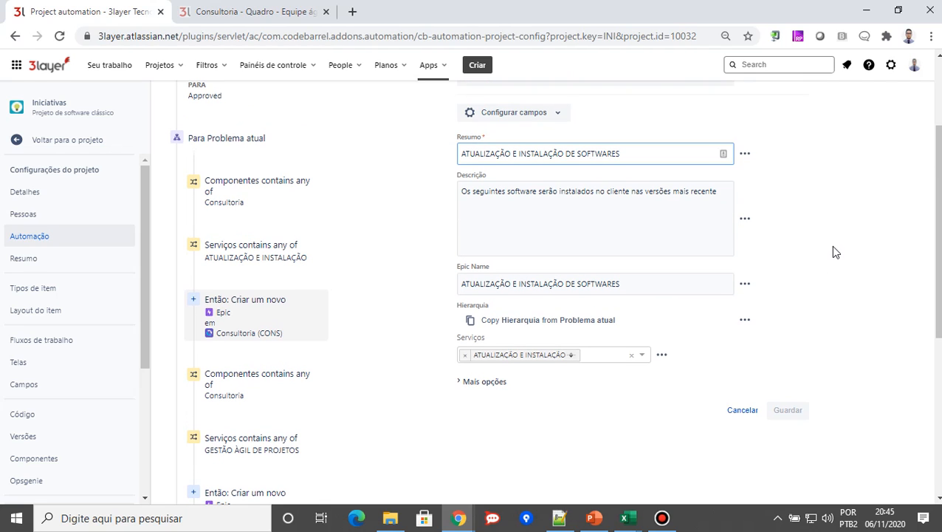
scroll(801, 237, "up", 1)
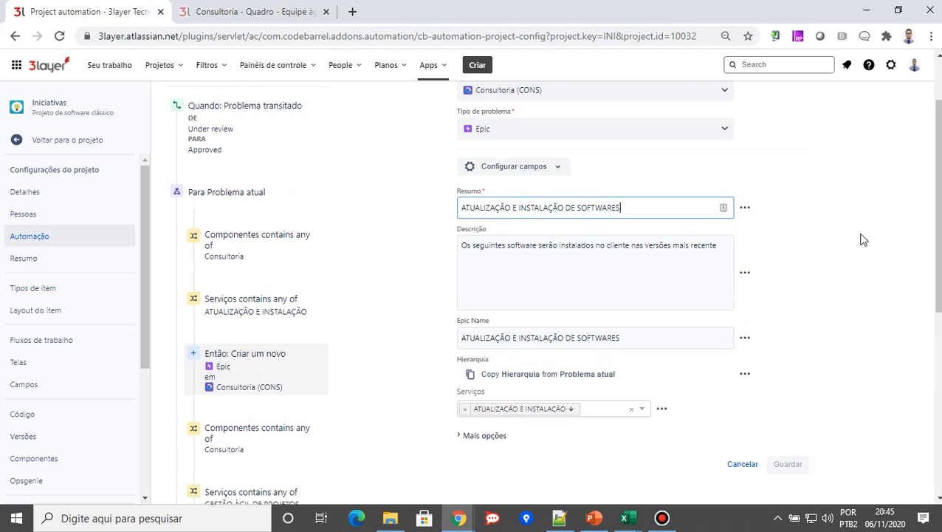
scroll(506, 119, "up", 1)
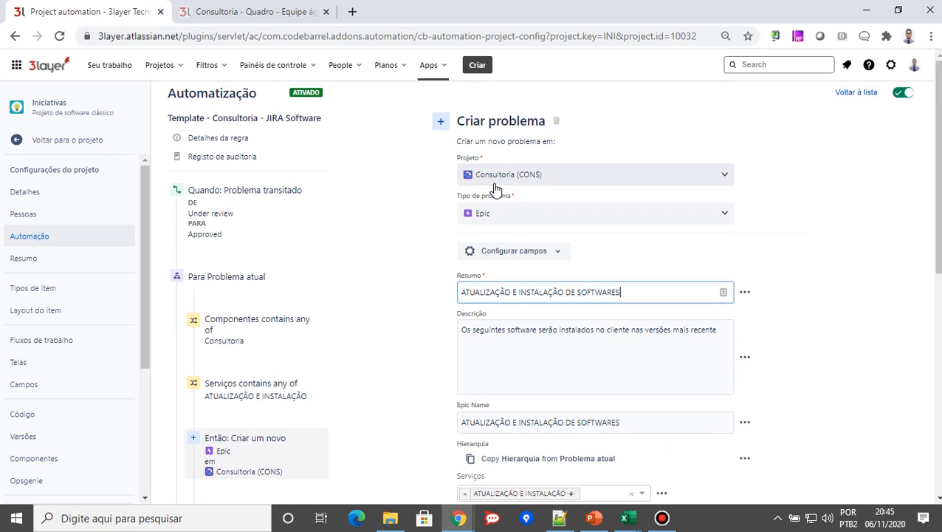
scroll(488, 216, "down", 1)
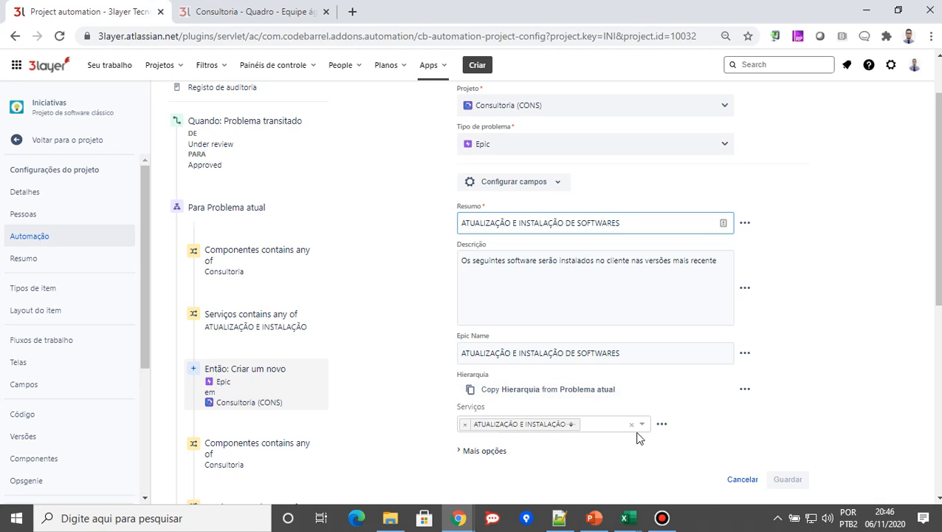
left_click(558, 185)
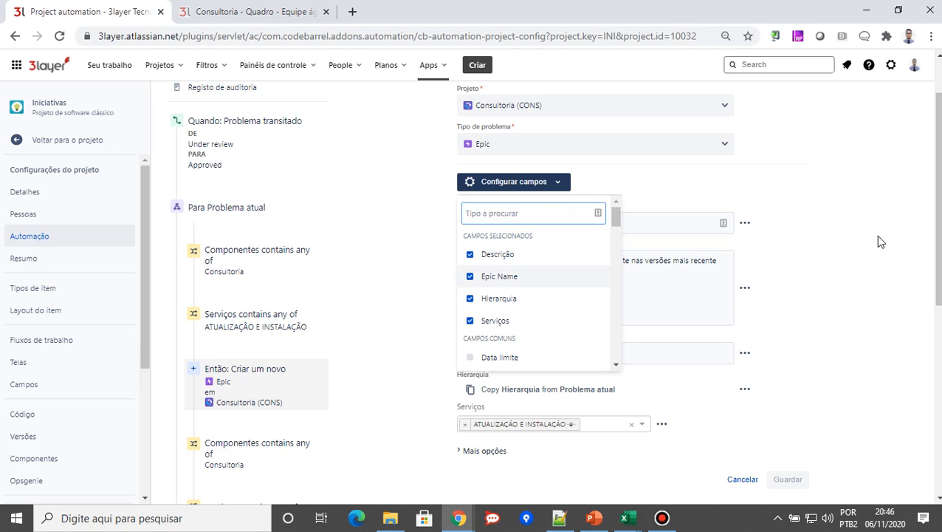
left_click(878, 259)
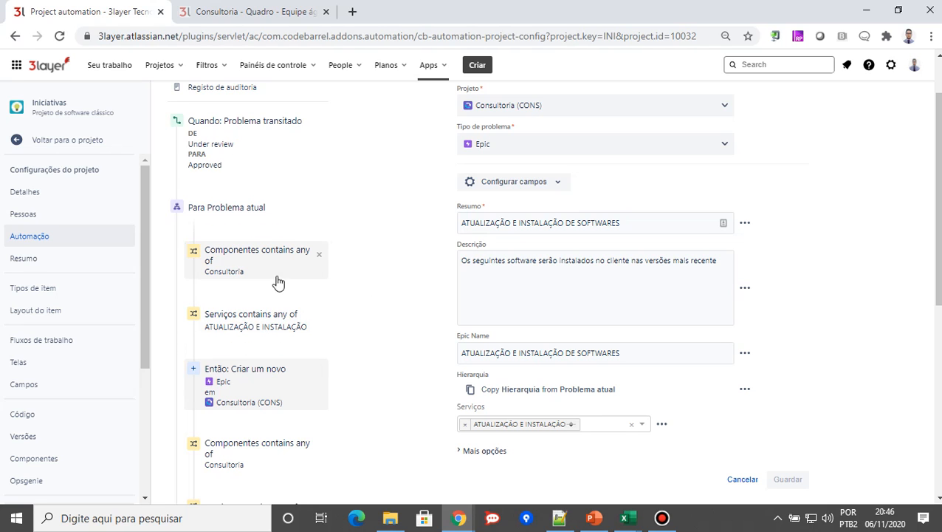
Examine the epic creation action that follows the GESTÃO ÀGIL DE PROJETOS condition, including its summary, description, hierarchy and services
scroll(359, 295, "down", 1)
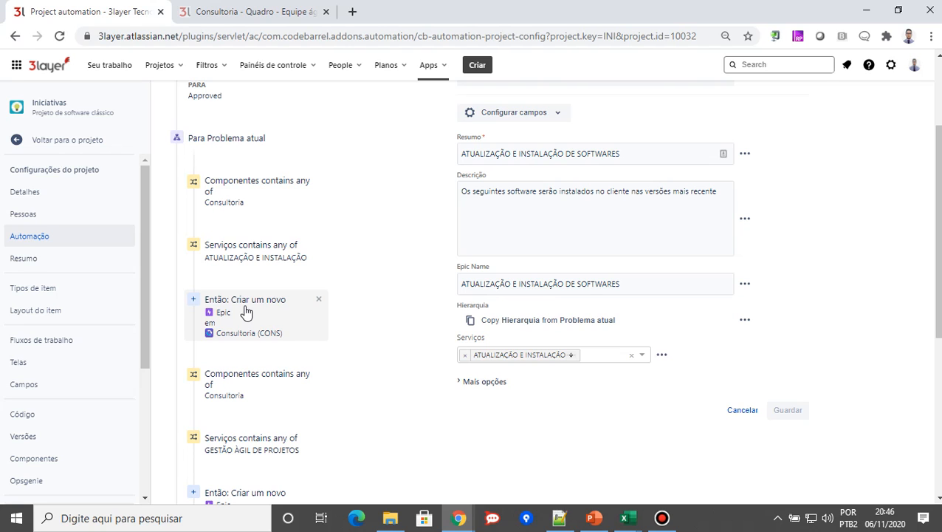
scroll(251, 314, "down", 1)
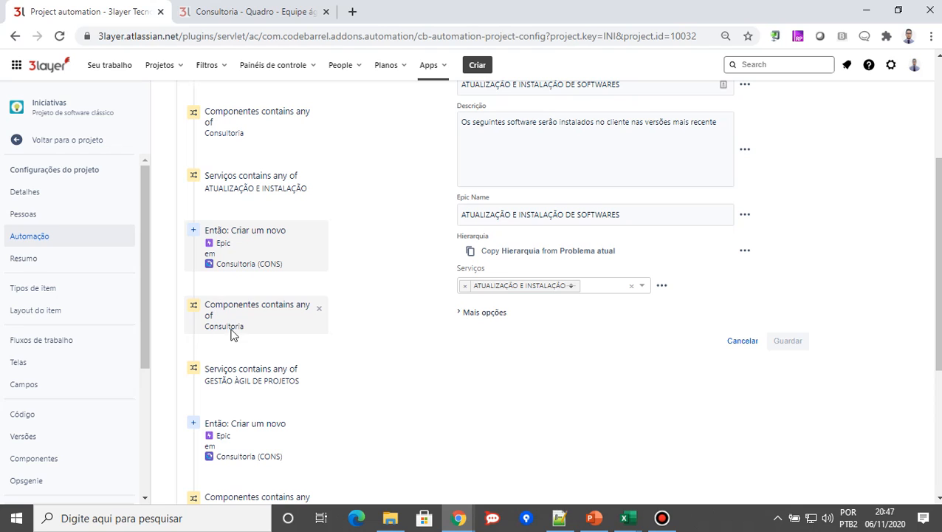
scroll(248, 336, "down", 1)
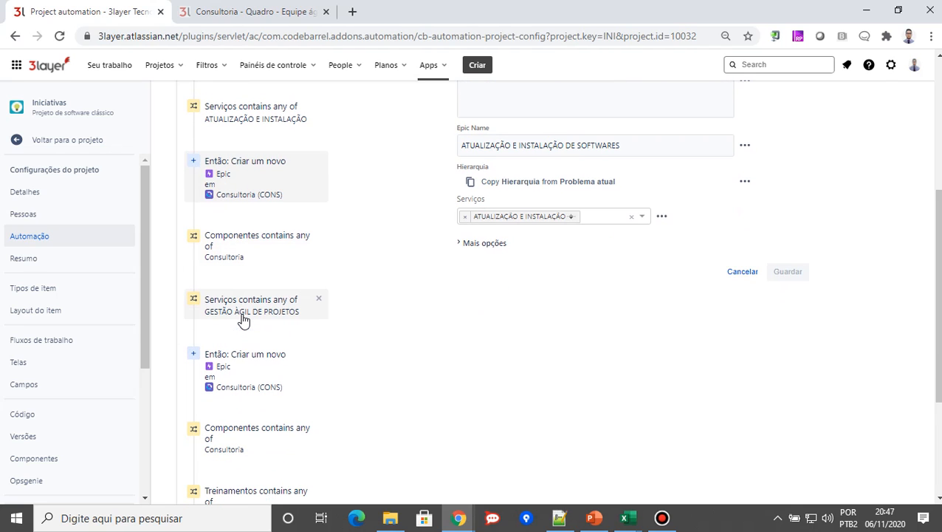
left_click(222, 362)
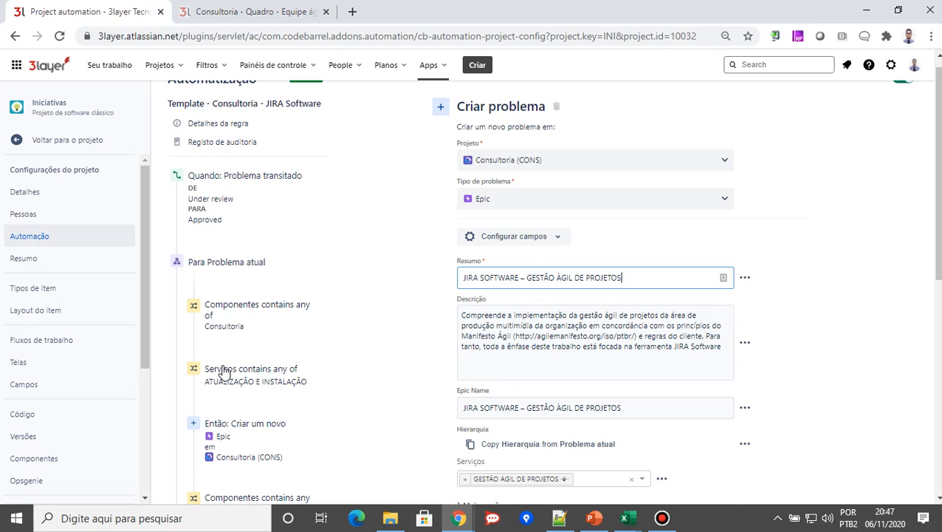
scroll(818, 389, "down", 1)
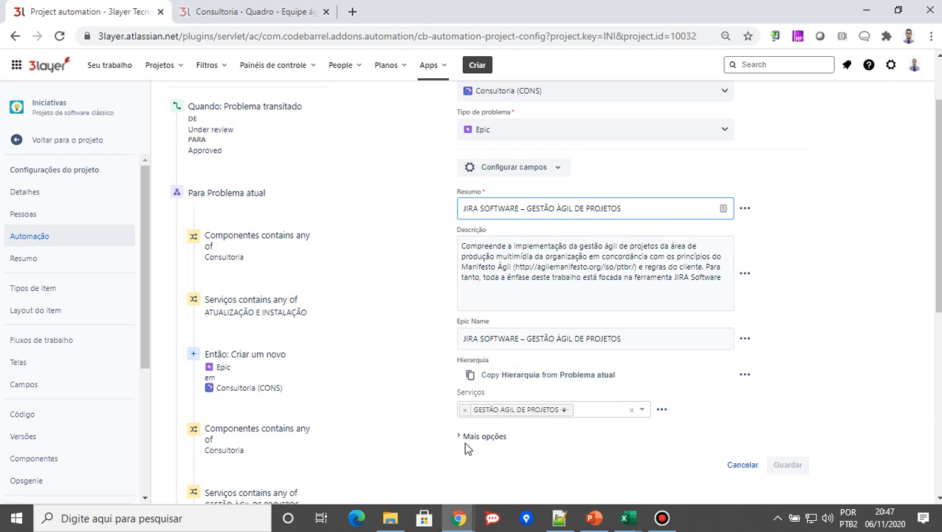
scroll(488, 355, "down", 1)
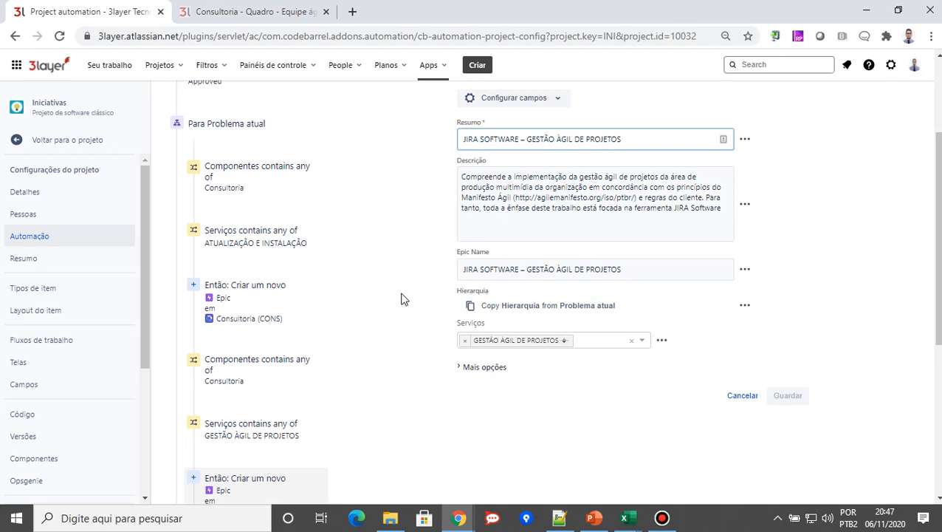
Examine the Treinamentos condition and the field values of the epic creation action that follows it
scroll(402, 291, "down", 2)
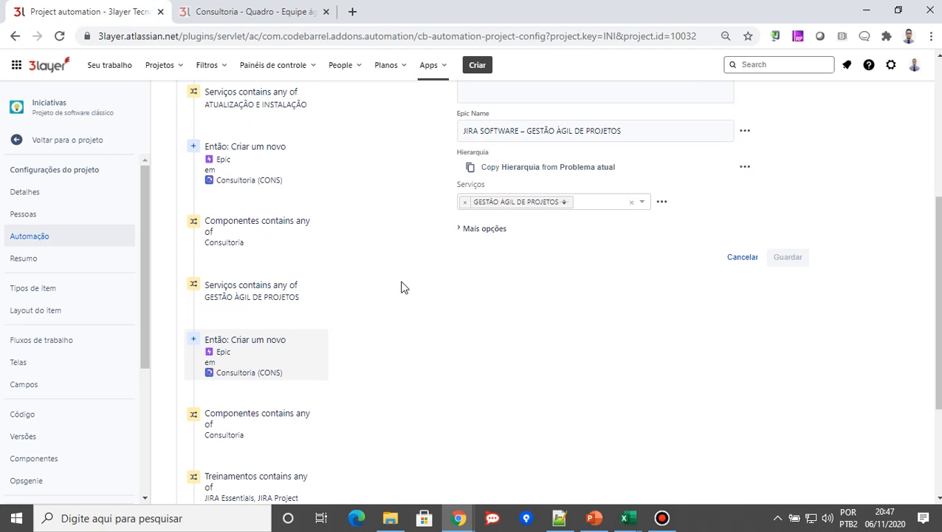
scroll(371, 351, "down", 1)
scroll(371, 350, "down", 2)
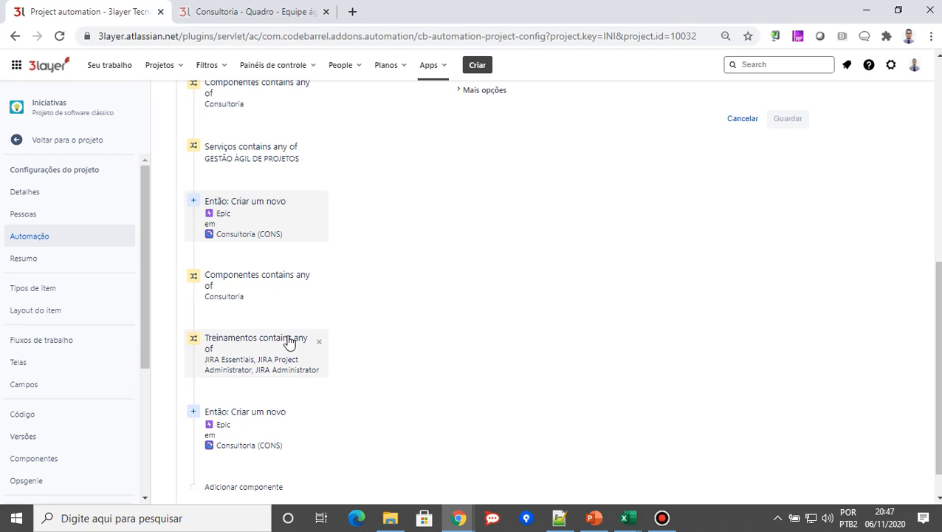
scroll(436, 371, "down", 1)
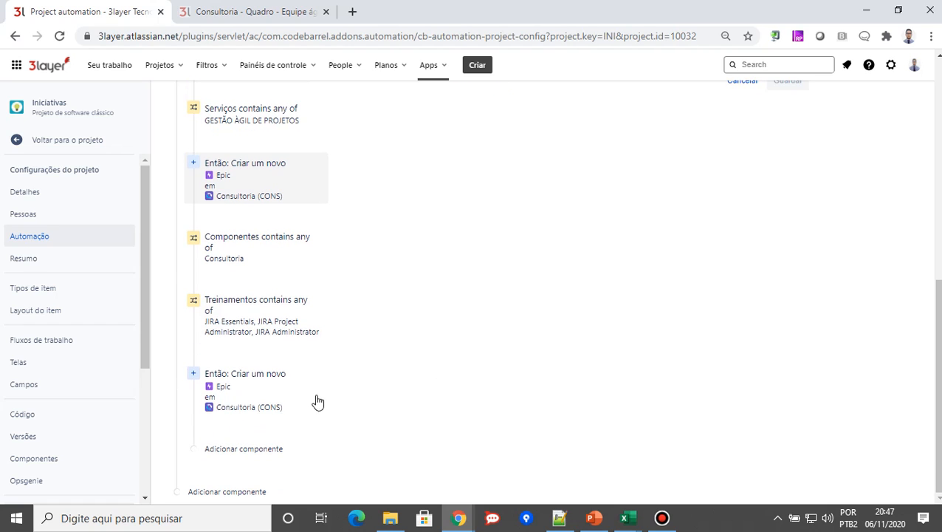
left_click(222, 390)
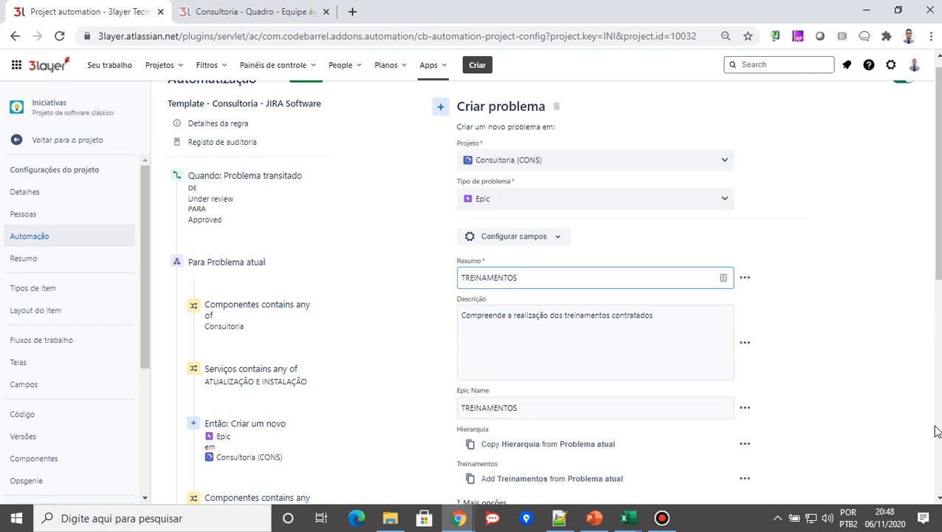
scroll(923, 272, "down", 2)
scroll(922, 272, "down", 1)
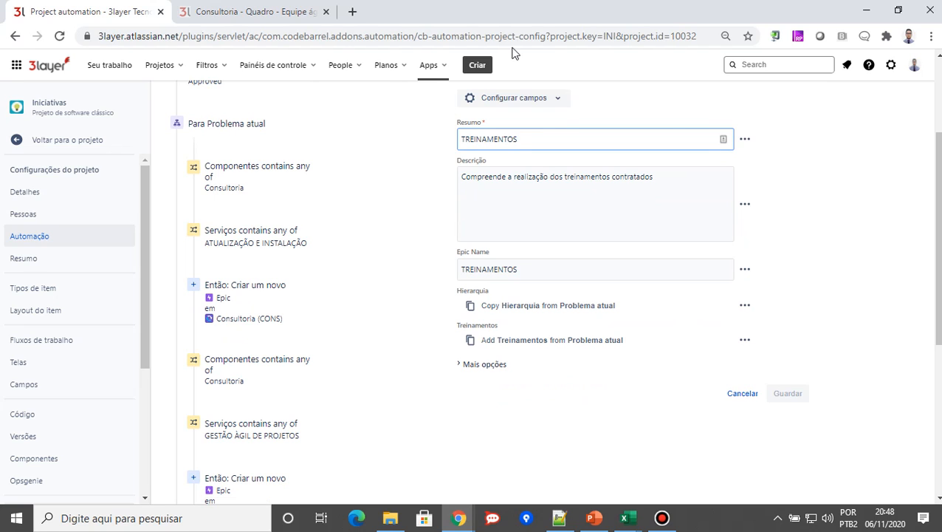
Examine the Template - Consultoria - JIRA Software rule's full sequence of trigger, conditions and epic creation actions
scroll(253, 132, "down", 5)
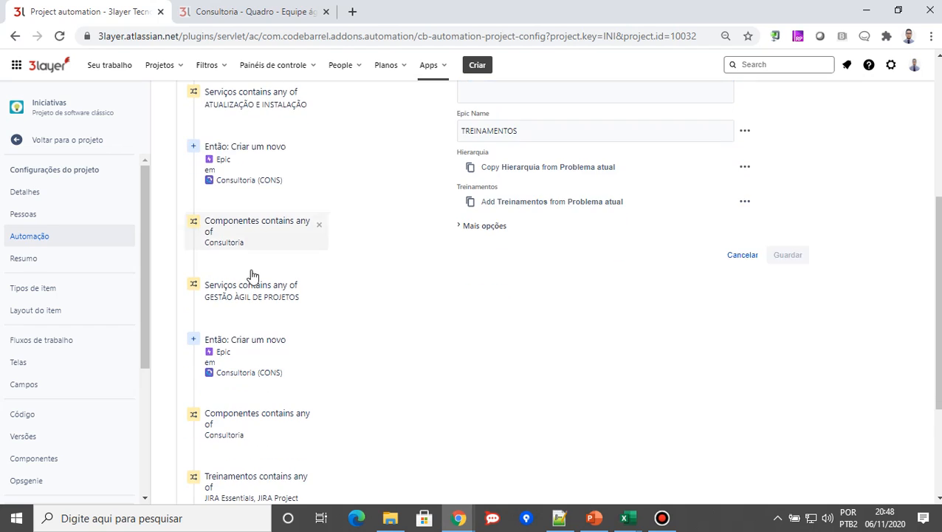
scroll(376, 369, "up", 3)
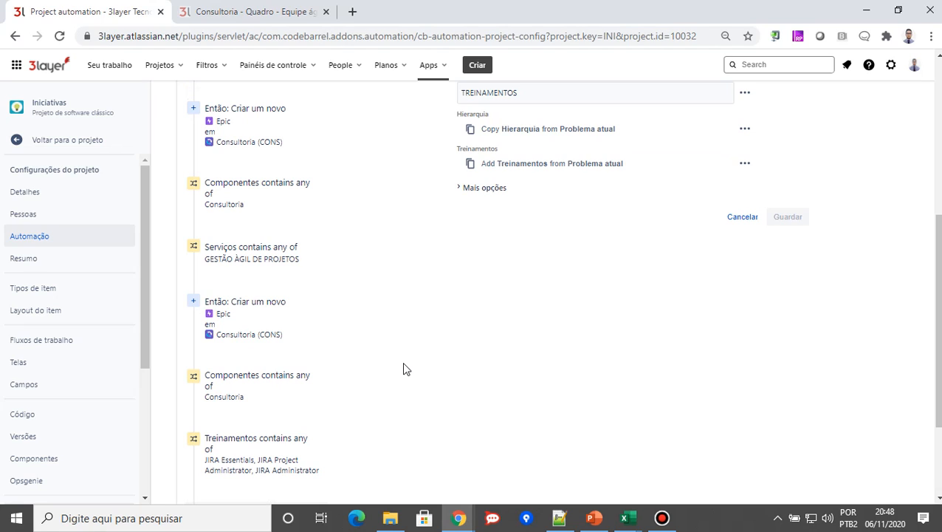
scroll(427, 335, "up", 2)
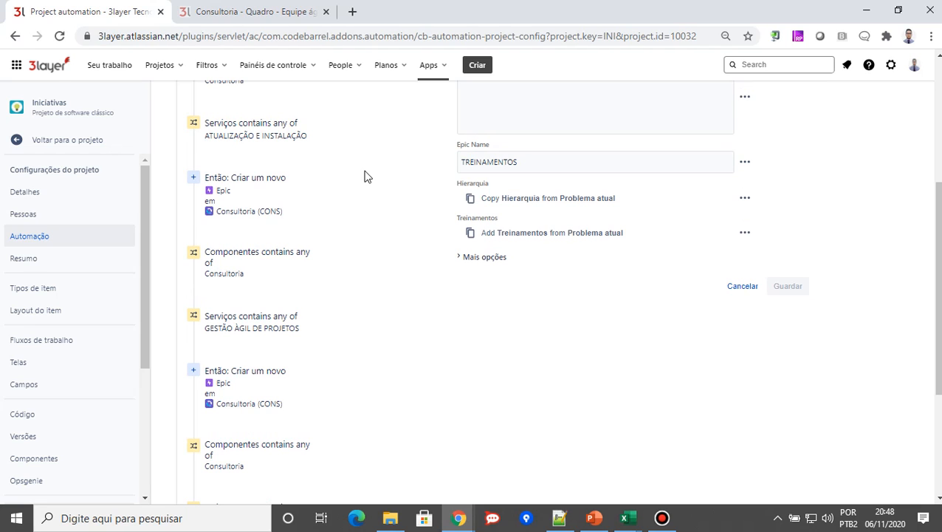
scroll(547, 295, "up", 4)
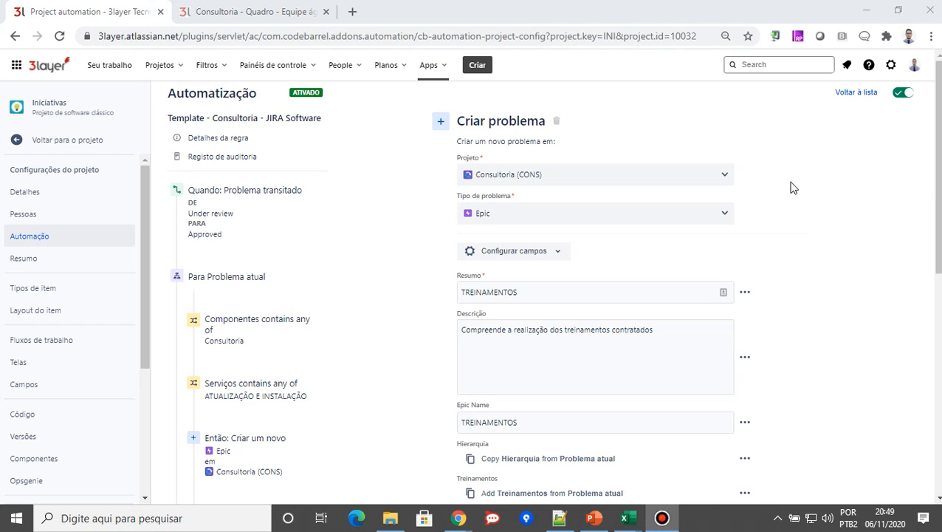
Return to the automation rule list and filter the rules by the TP-CONSULT-JSW label
left_click(854, 93)
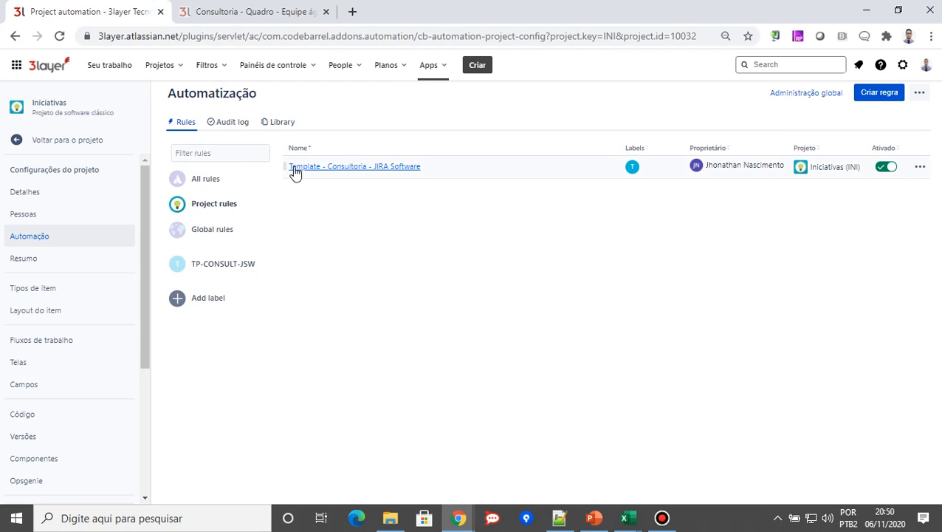
left_click_drag(286, 166, 218, 258)
left_click(214, 265)
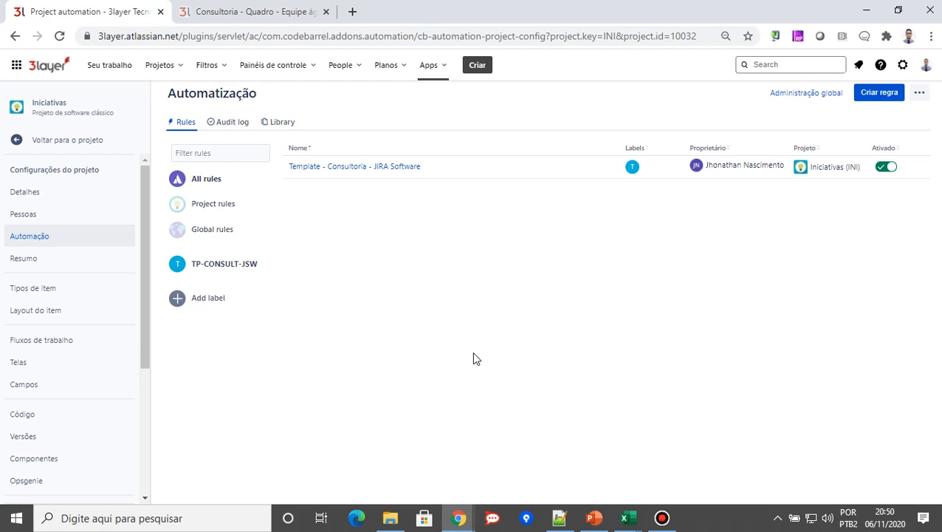
Move initiative INI-2 on the Iniciativas Kanban board through EM ANALISE and AGUARDANDO APROVAÇÃO to APROVADOS
left_click(64, 143)
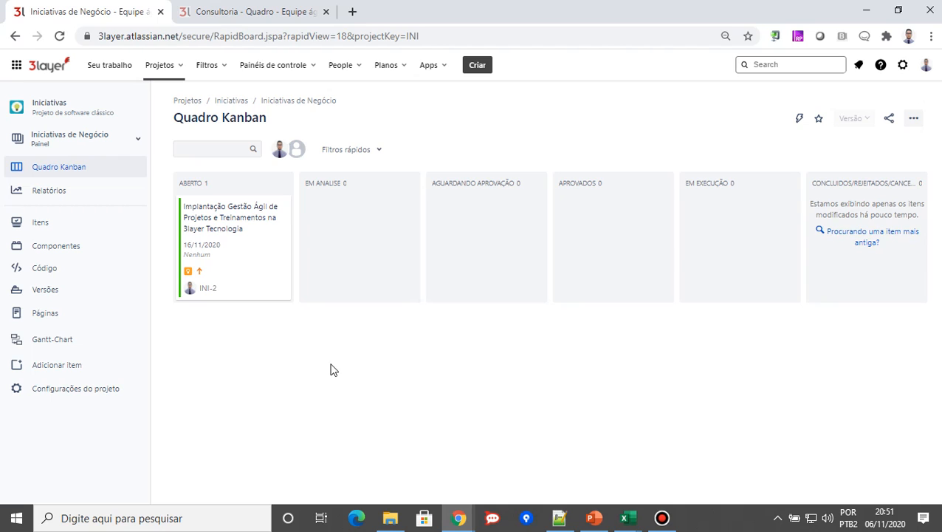
left_click(238, 250)
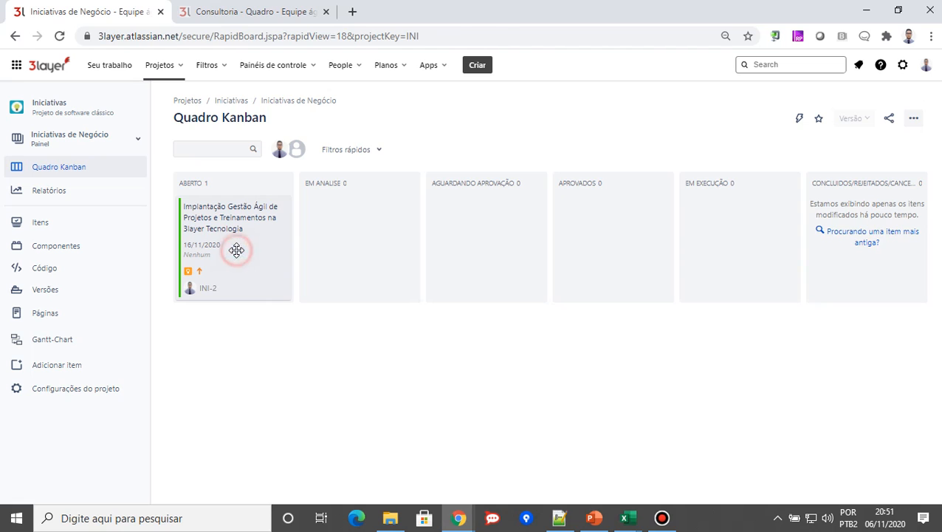
left_click_drag(237, 252, 369, 245)
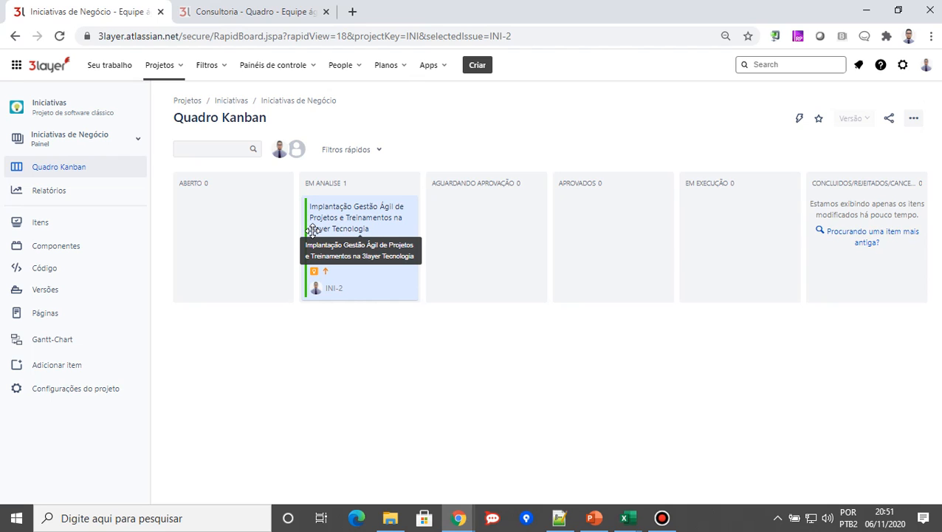
left_click_drag(353, 255, 483, 250)
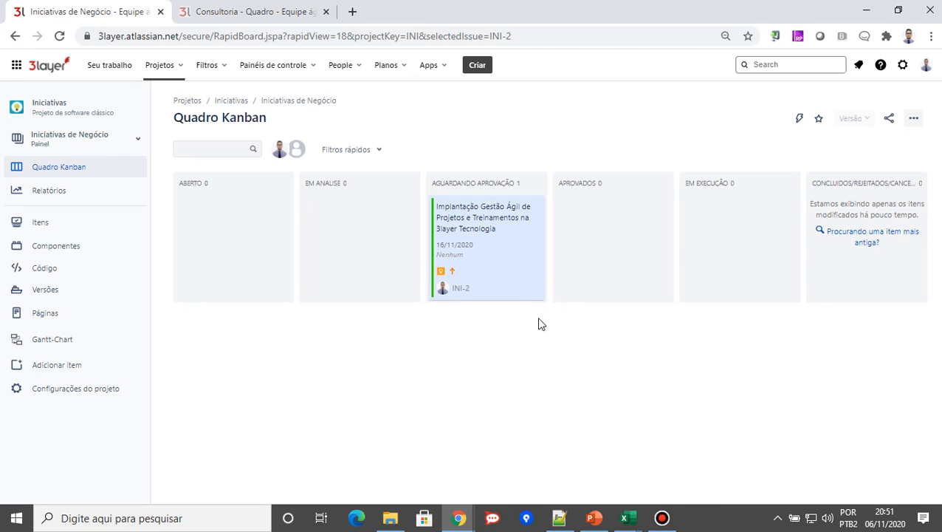
left_click_drag(487, 272, 620, 267)
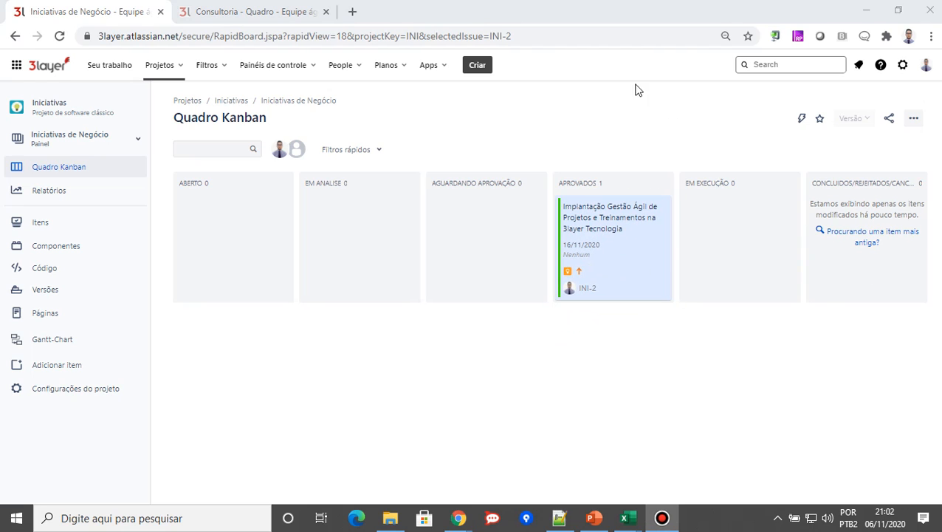
Open the Iniciativas de Consultoria plan and expand initiative INI-2 into its child issues
left_click(402, 71)
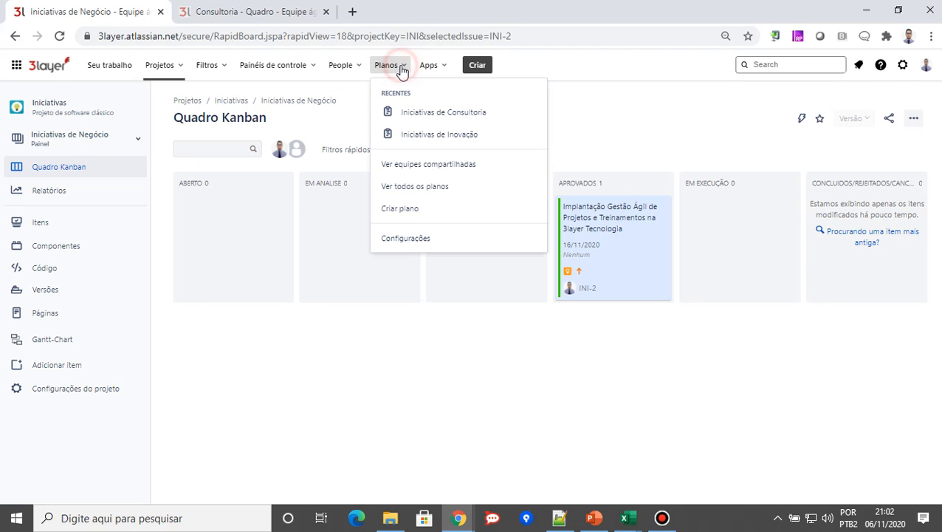
left_click(431, 115)
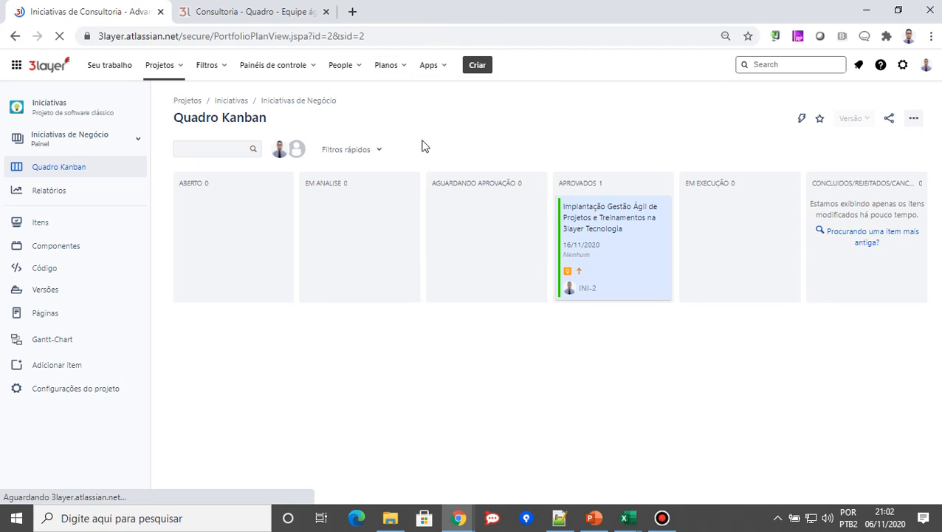
mouse_move(462, 2)
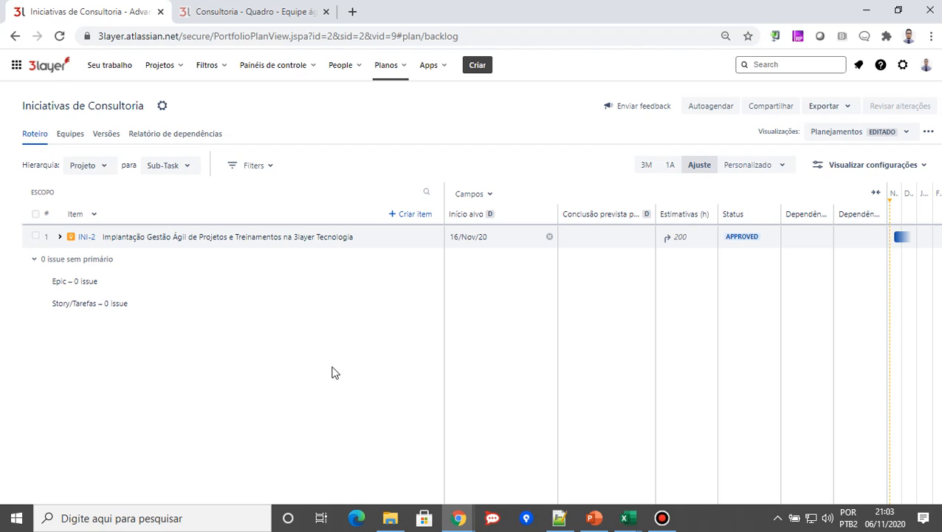
left_click(60, 237)
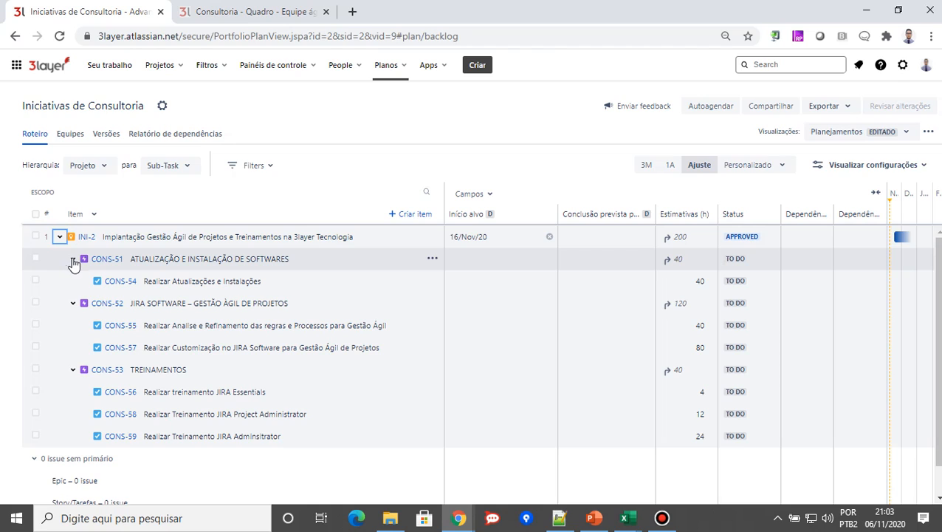
Collapse the three epics under INI-2 and expand them one by one to examine their tasks and hour estimates
left_click(72, 260)
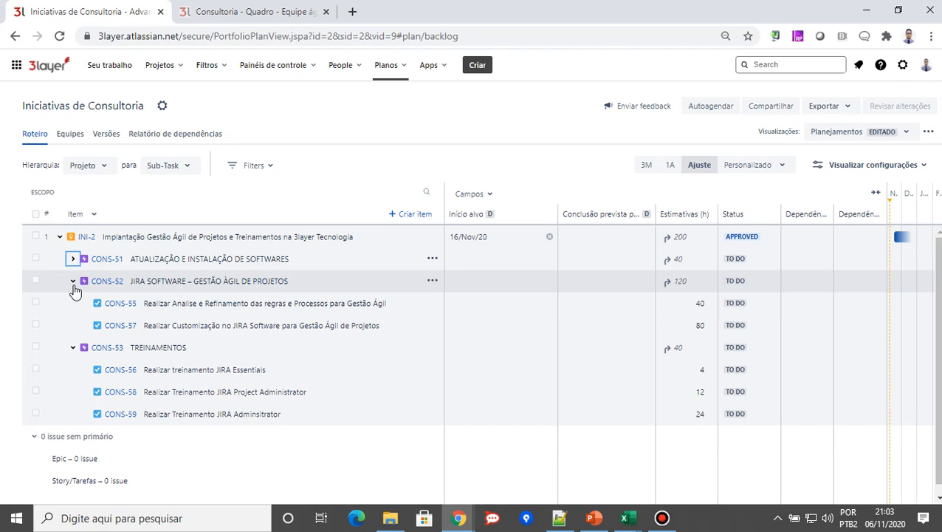
left_click(73, 284)
left_click(73, 304)
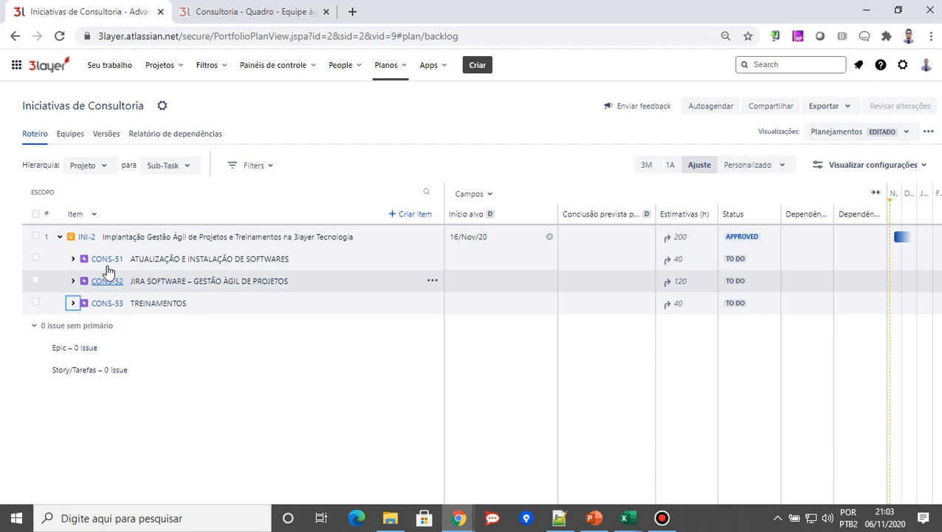
left_click(72, 261)
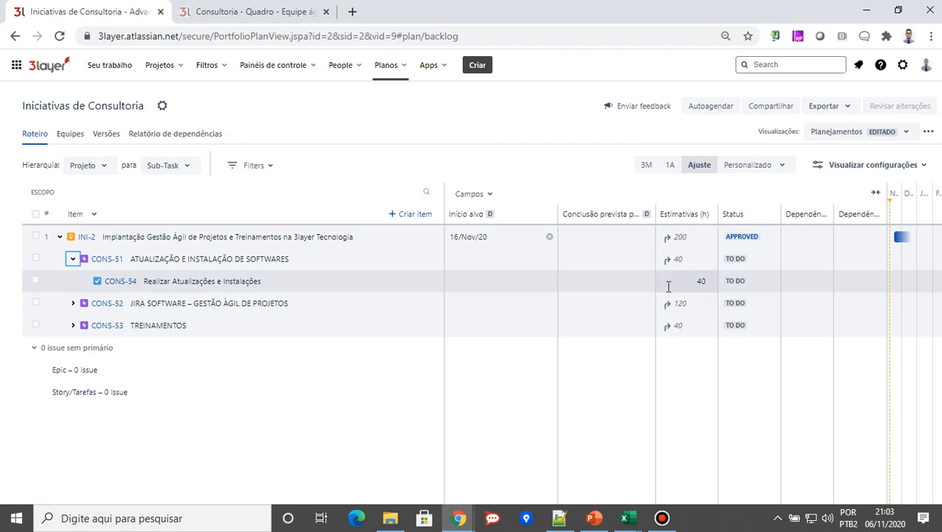
left_click(74, 304)
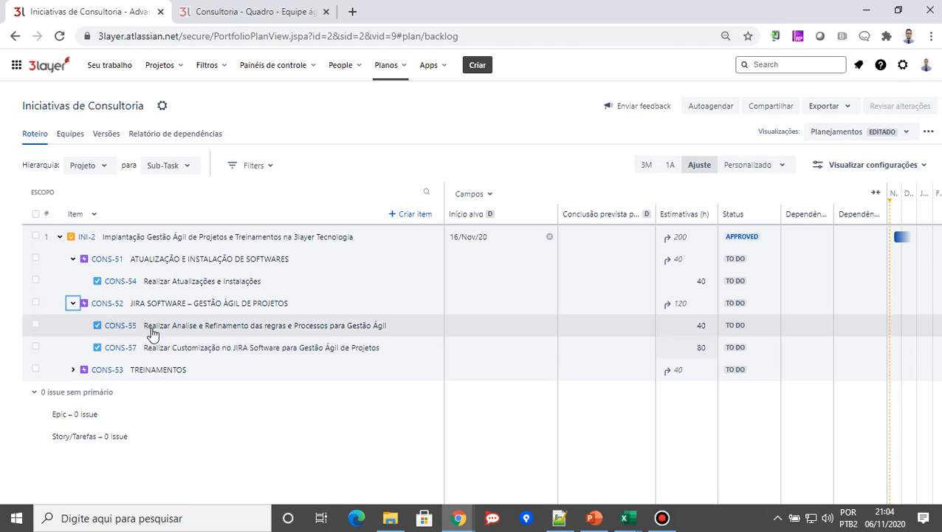
left_click(72, 370)
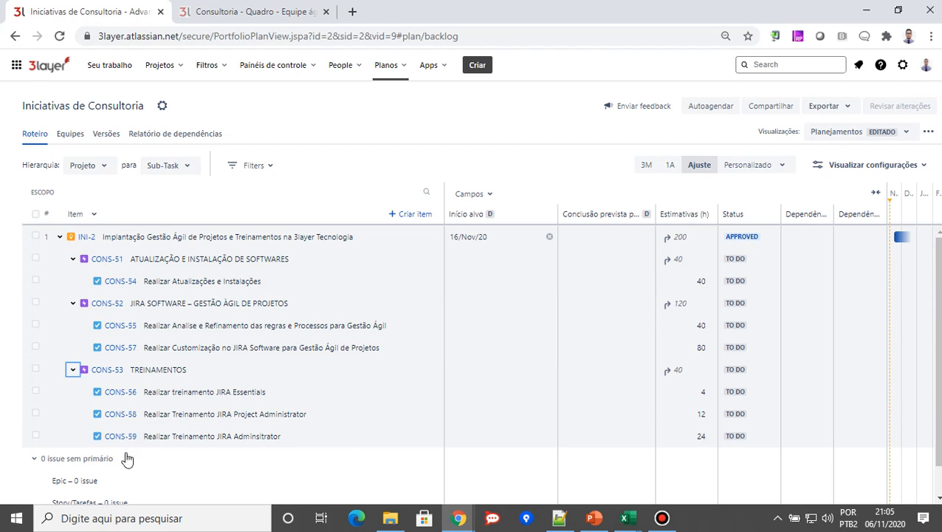
Open the Consultoria (CONS) project in a new browser tab and bring up its automation rules
left_click(178, 71)
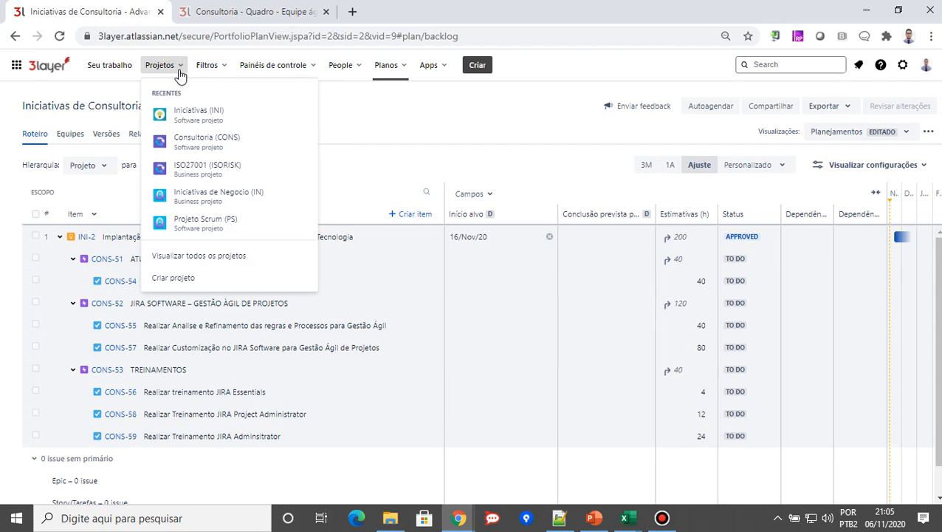
right_click(255, 144)
left_click(285, 147)
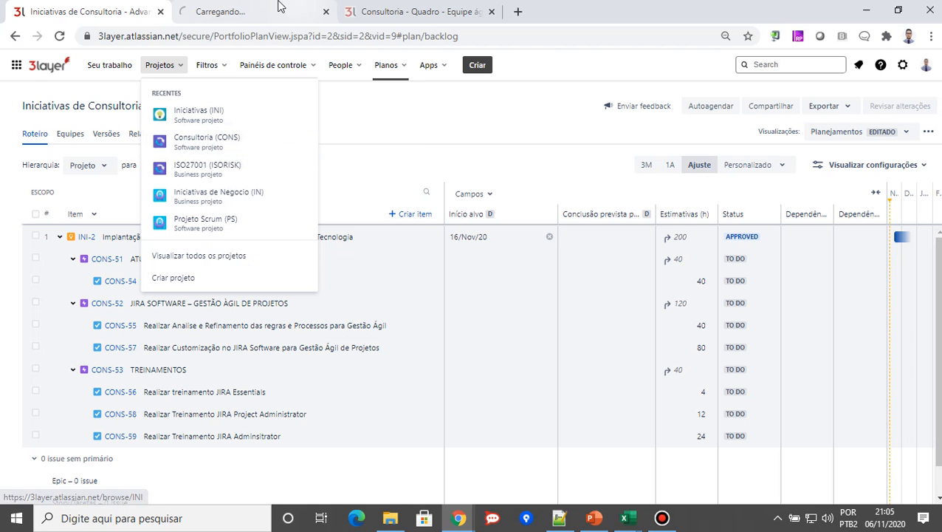
left_click(241, 12)
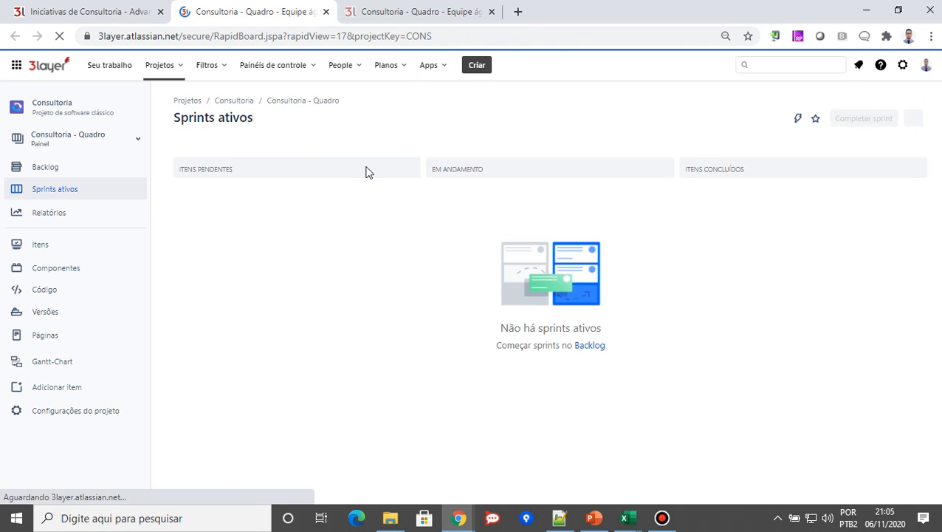
left_click(88, 413)
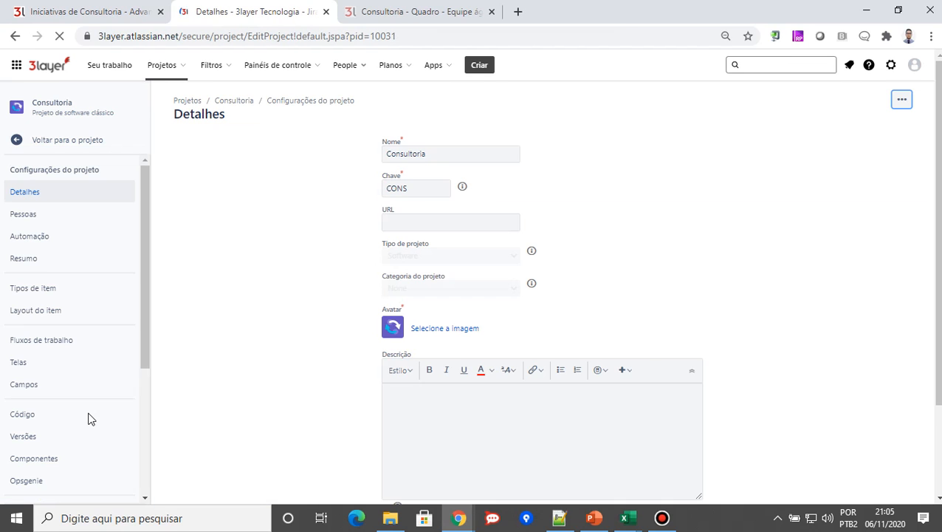
left_click(38, 244)
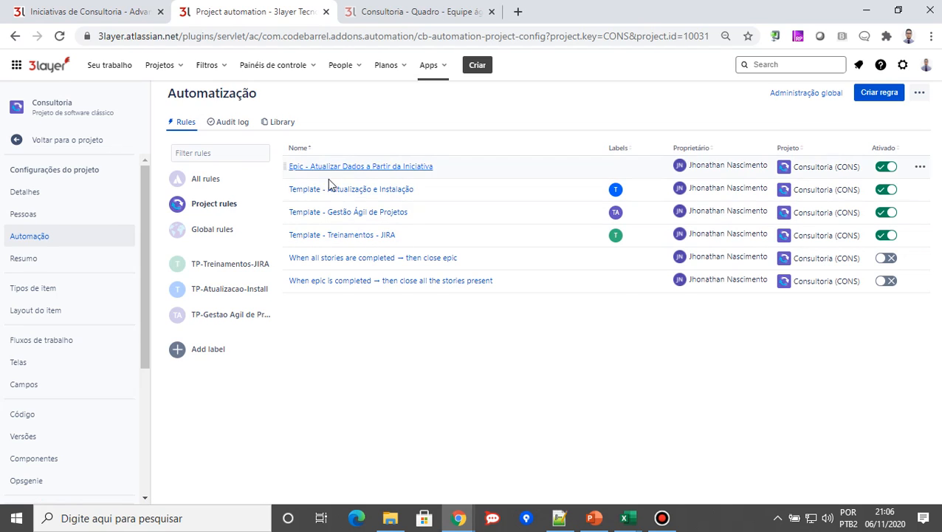
Open the Template - Treinamentos - JIRA rule and examine its Hierarquia trigger and the JIRA Essentials task creation action's fields
left_click(337, 238)
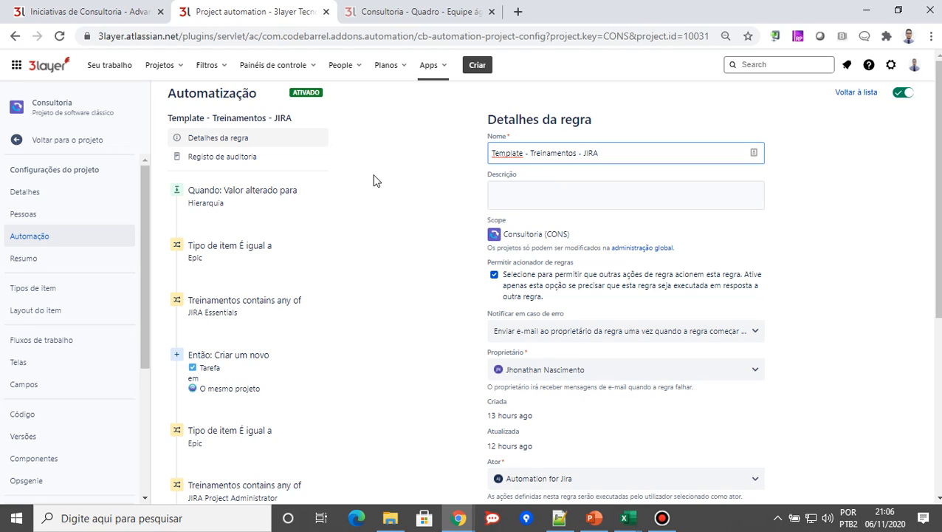
left_click(230, 194)
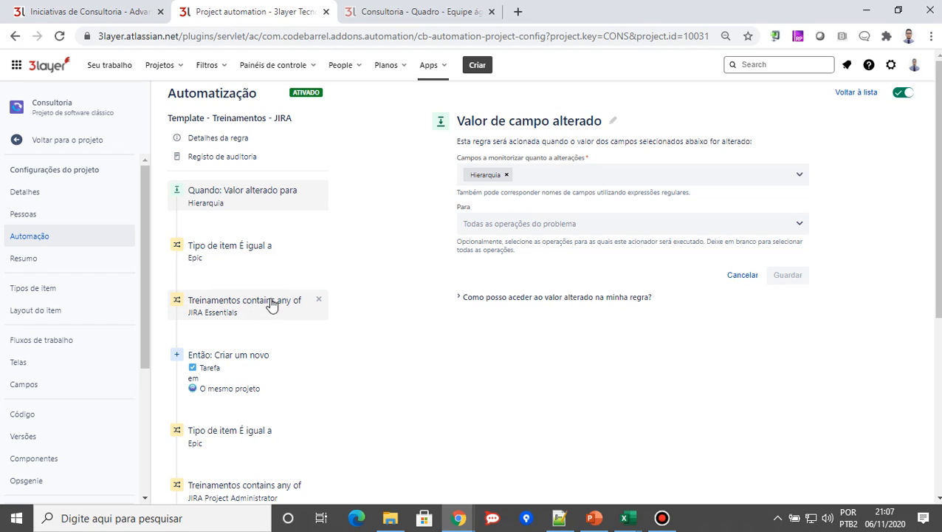
left_click(222, 370)
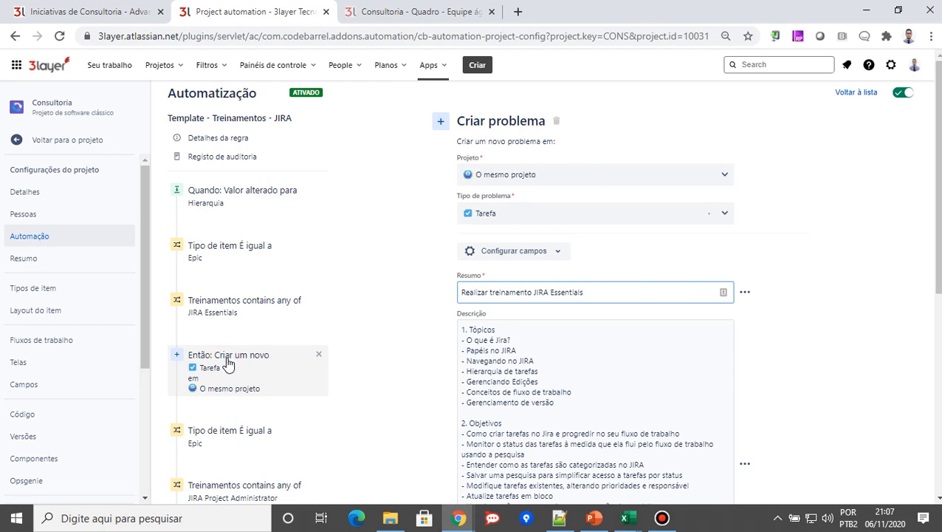
scroll(576, 342, "down", 1)
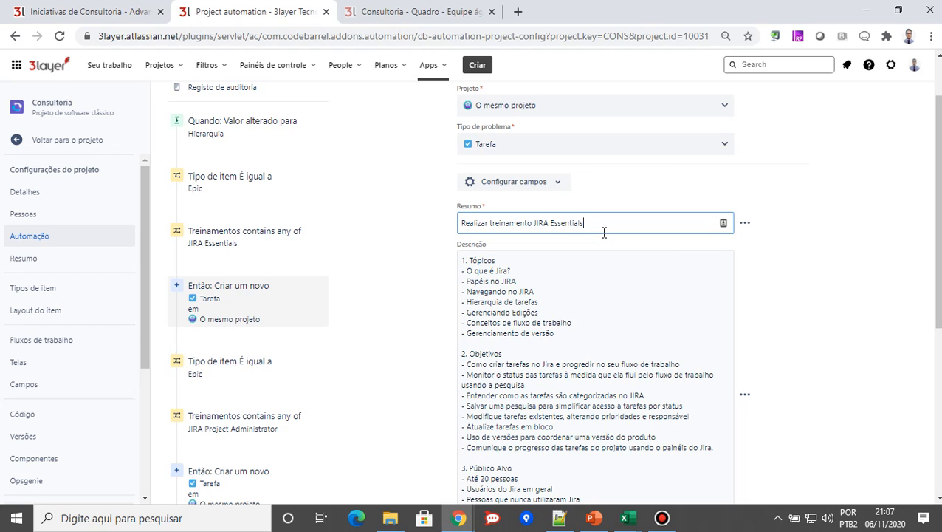
scroll(579, 385, "down", 1)
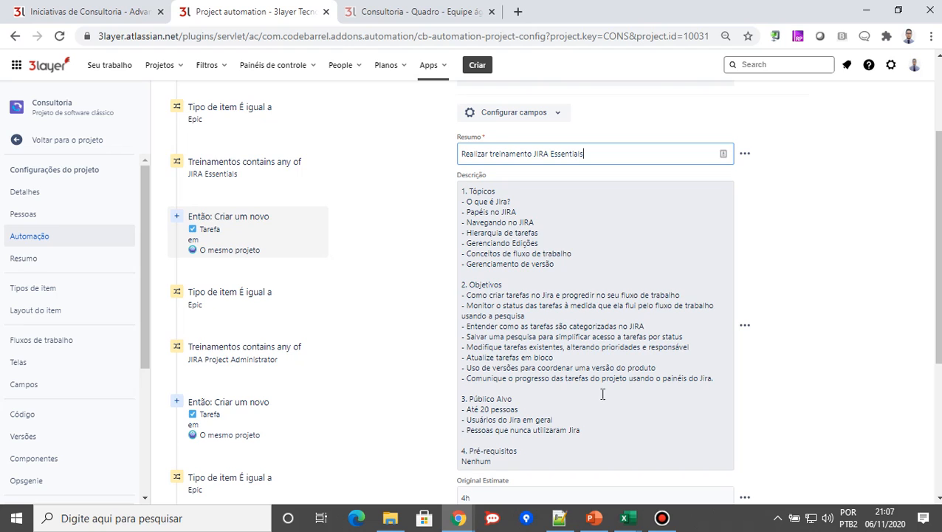
scroll(647, 364, "down", 1)
scroll(561, 280, "down", 3)
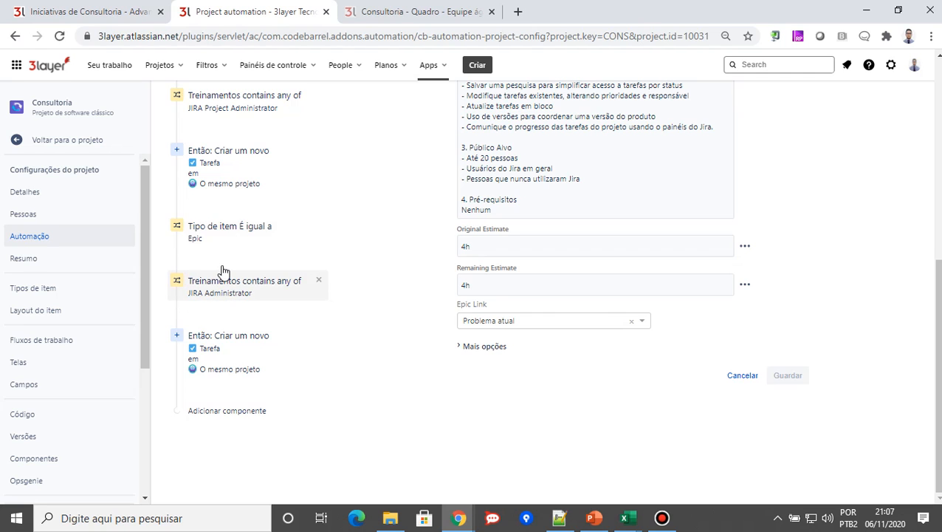
Examine the JIRA Project Administrator task creation action, including its summary, description, estimates and epic link
scroll(223, 273, "up", 1)
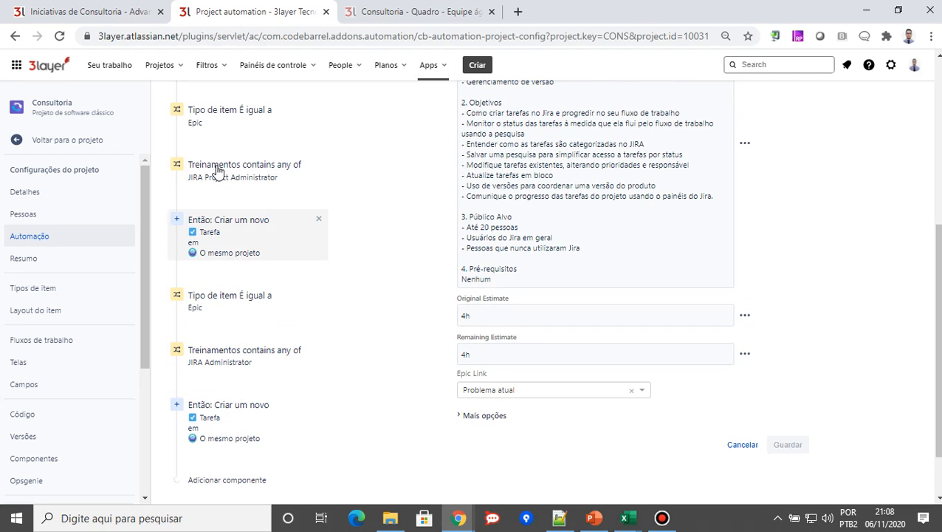
left_click(209, 233)
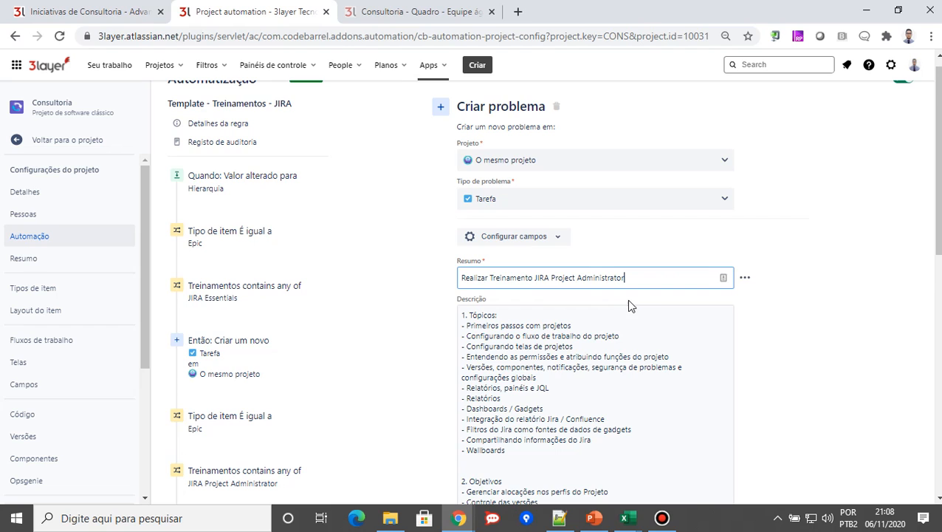
scroll(478, 160, "down", 3)
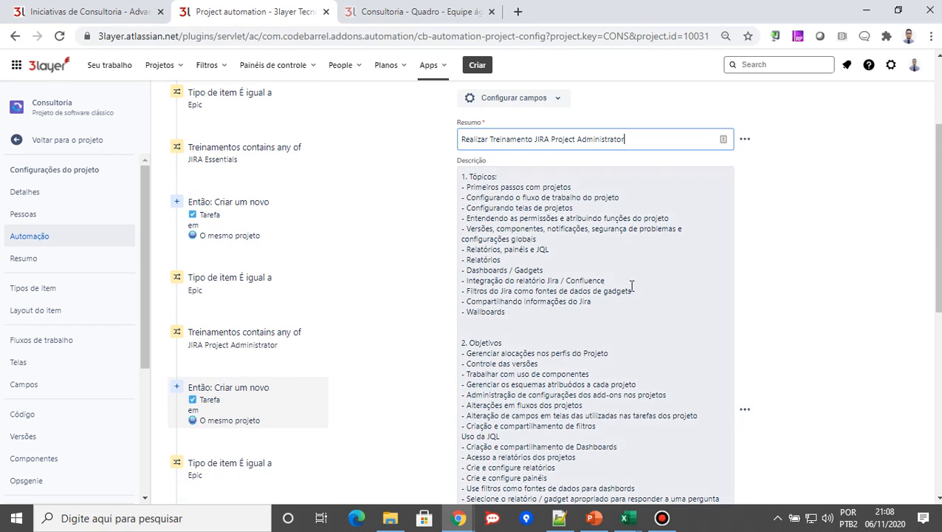
scroll(532, 236, "down", 4)
scroll(533, 254, "down", 3)
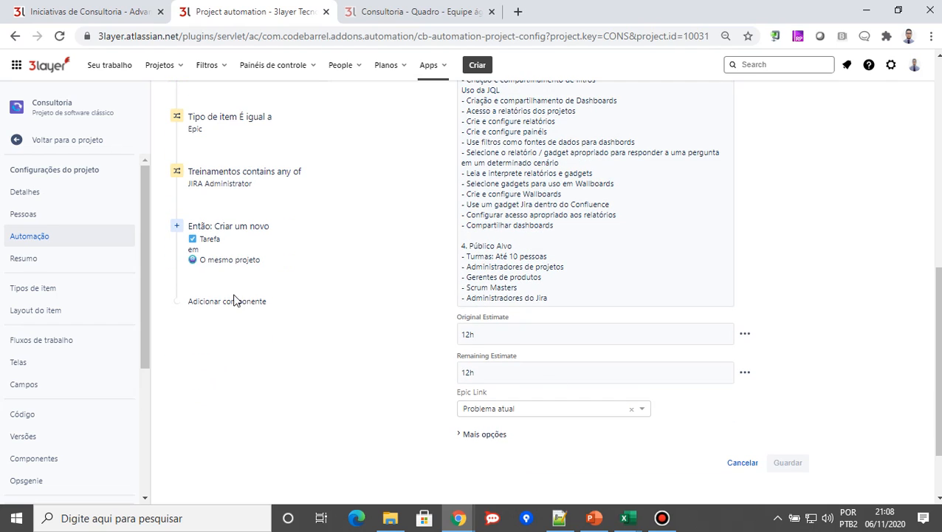
Return to the Consultoria rule list and open the Iniciativas de Consultoria plan
scroll(322, 375, "up", 7)
scroll(350, 302, "up", 3)
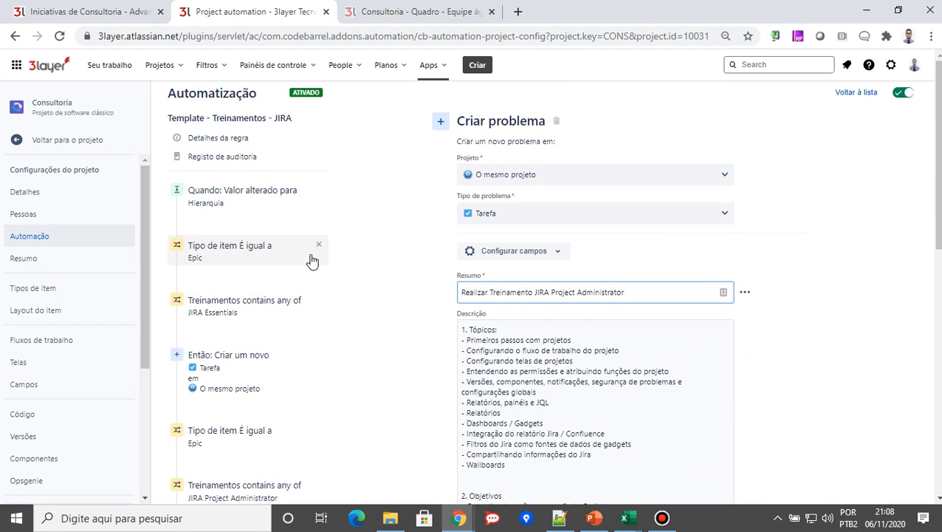
left_click(856, 96)
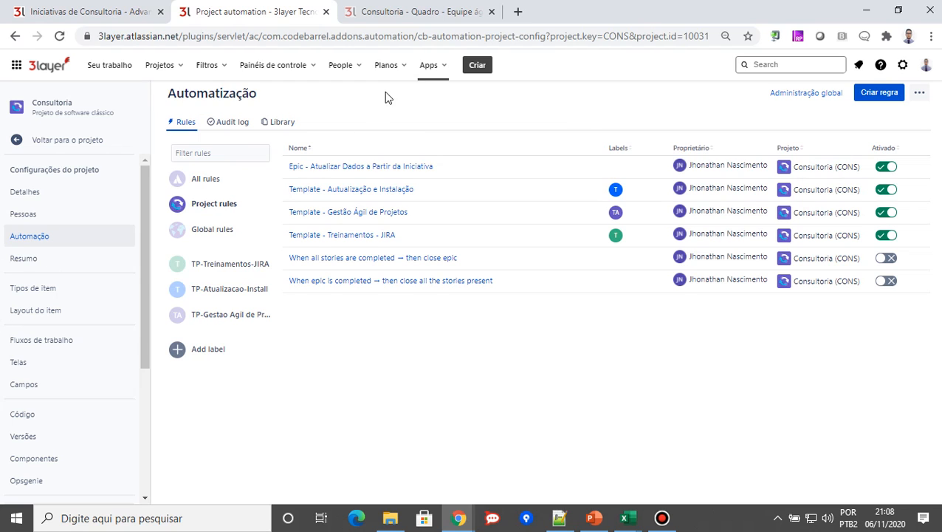
left_click(398, 67)
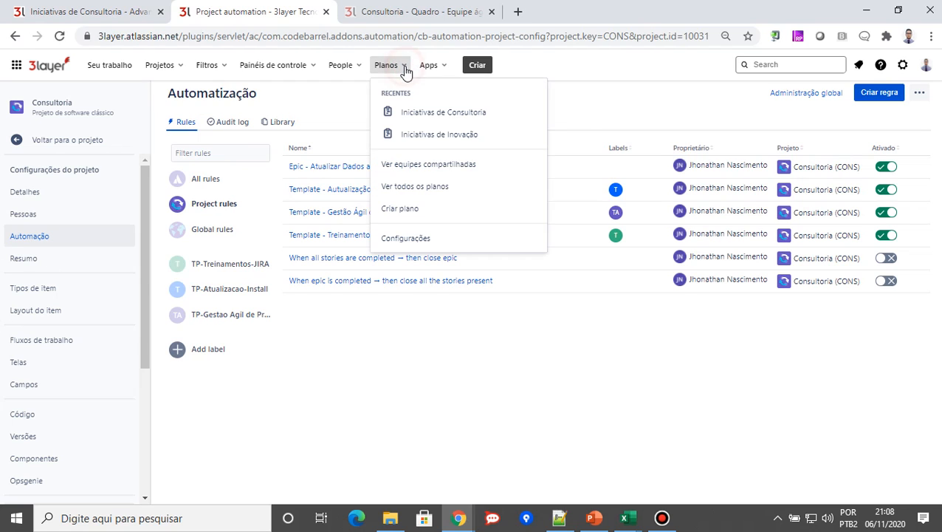
left_click(461, 120)
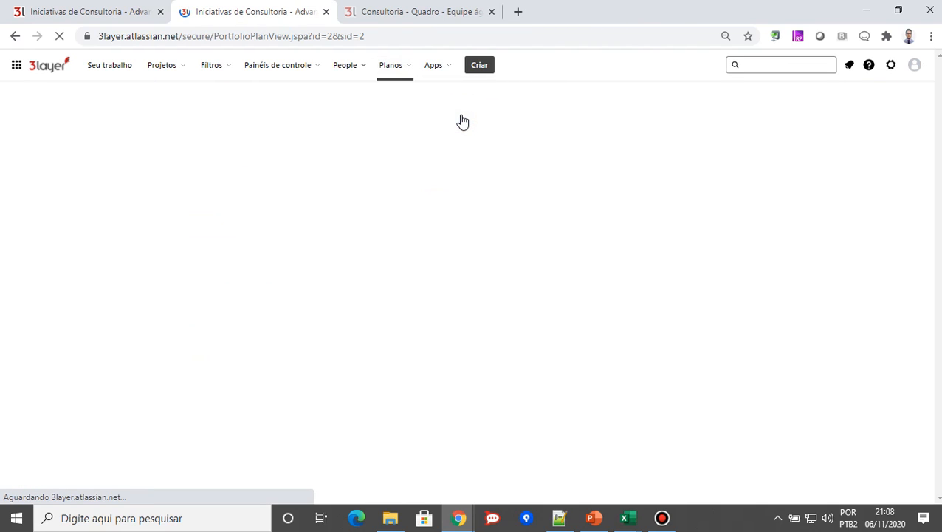